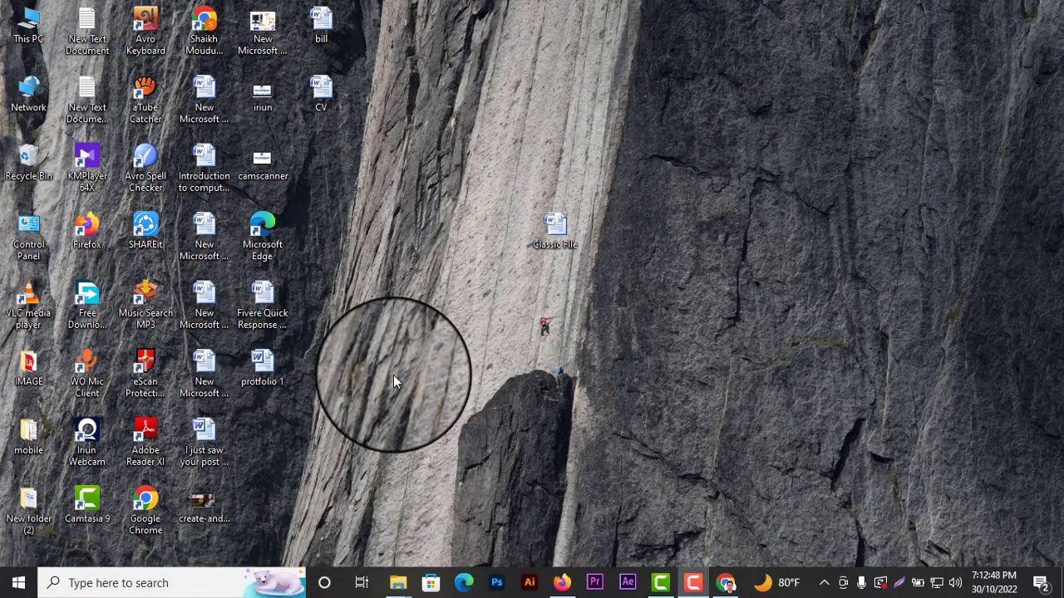
# Step: Run the setup application from the Nikosh_Converter1.1_Installer folder in Downloads
pyautogui.doubleClick(25, 28)
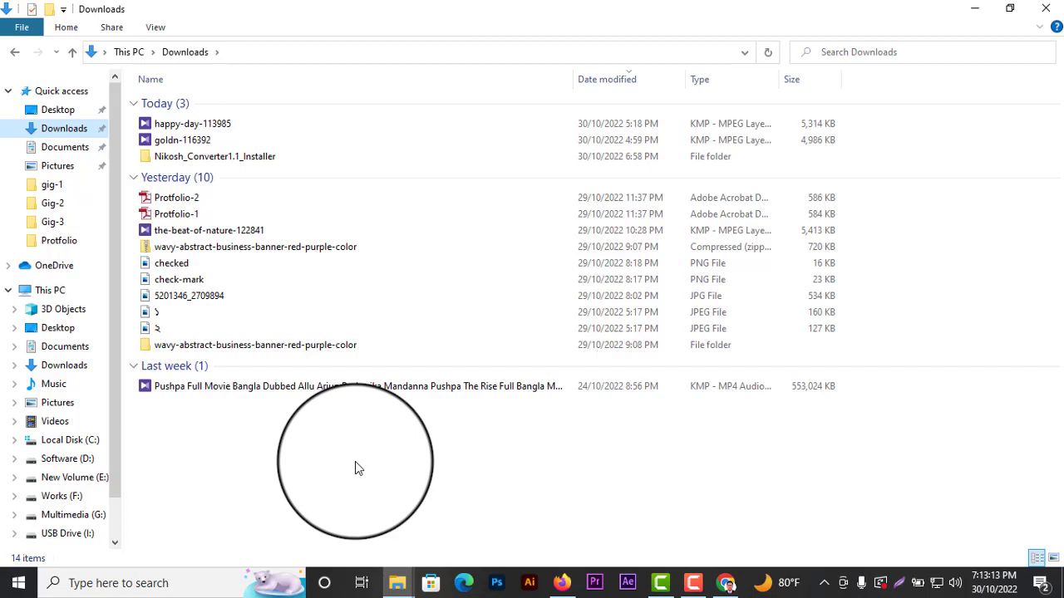
pyautogui.doubleClick(220, 158)
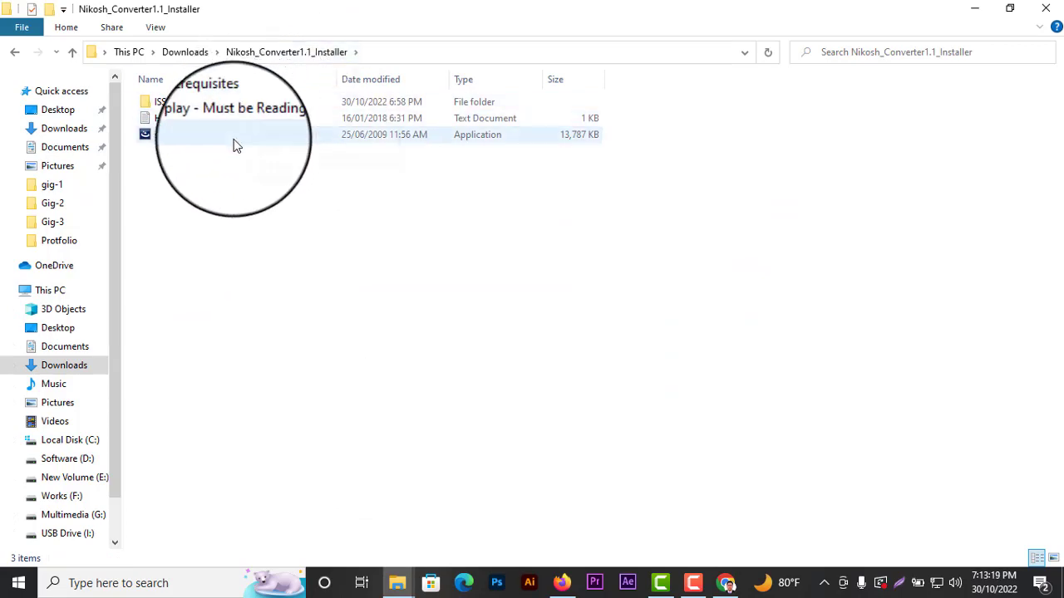
pyautogui.doubleClick(163, 138)
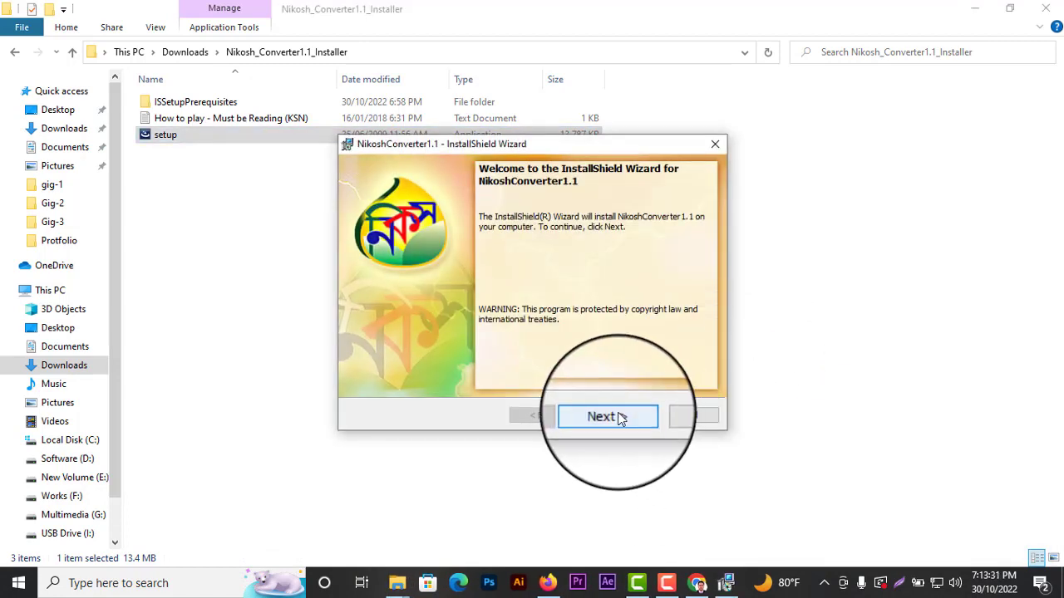
# Step: Install NikoshConverter1.1 to the default destination folder, finish the wizard and close the installer folder
pyautogui.click(621, 412)
pyautogui.click(623, 415)
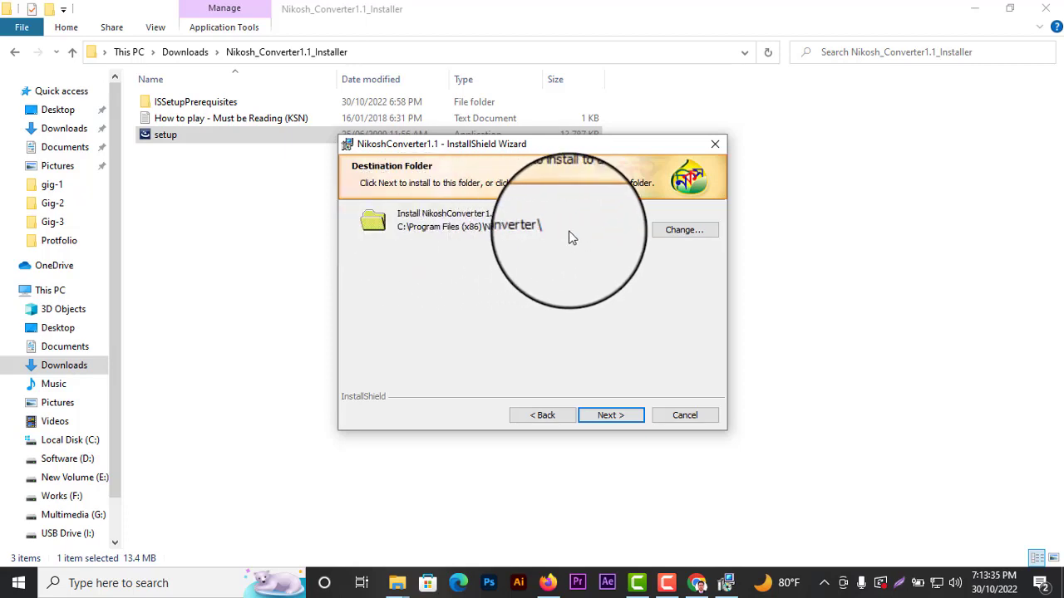
pyautogui.click(624, 420)
pyautogui.click(619, 420)
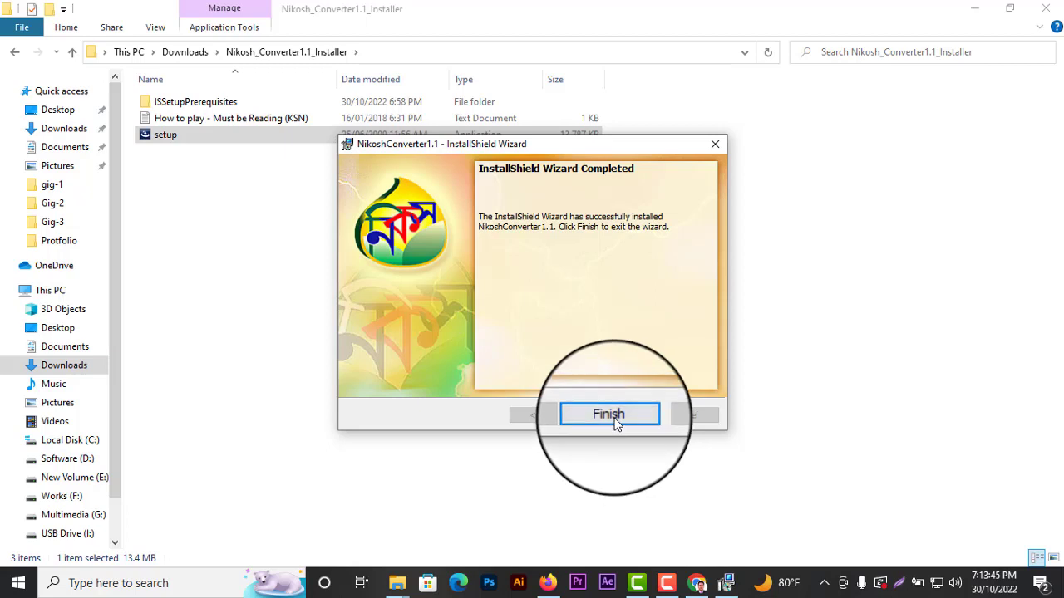
pyautogui.click(616, 421)
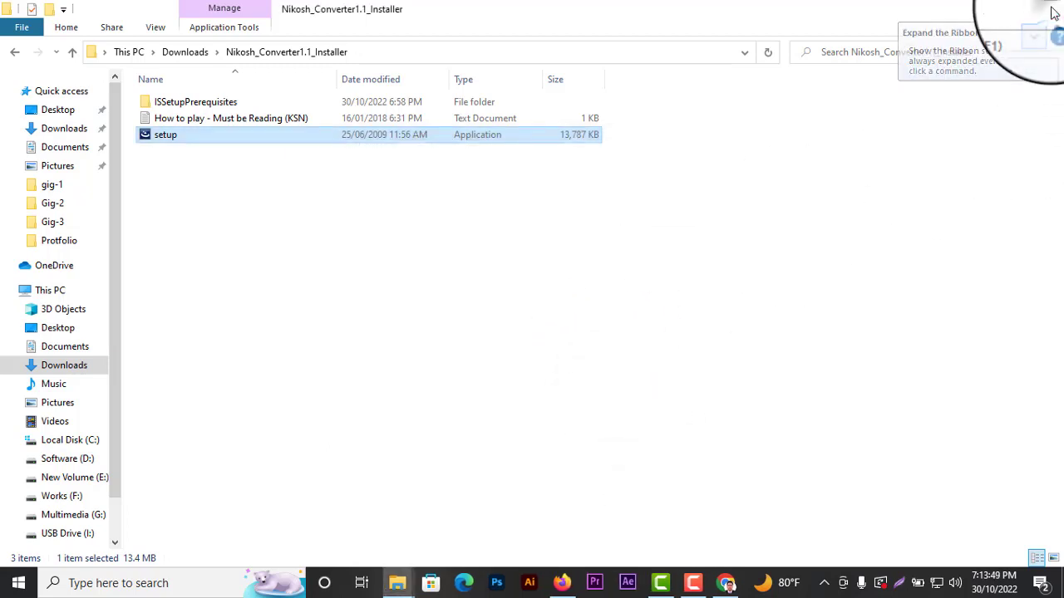
pyautogui.click(1044, 10)
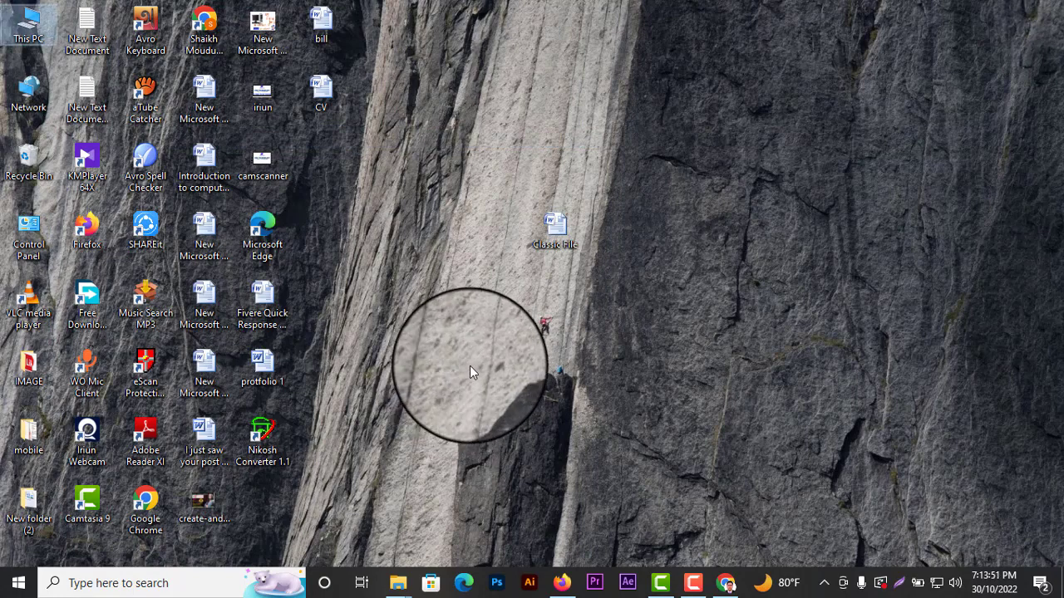
pyautogui.click(268, 447)
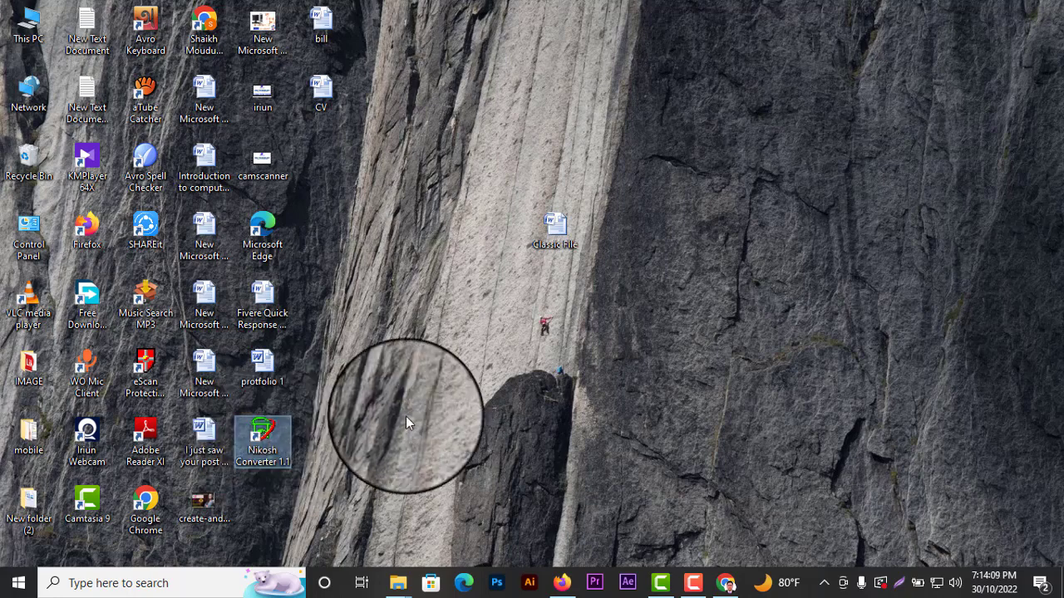
pyautogui.rightClick(375, 350)
pyautogui.click(455, 408)
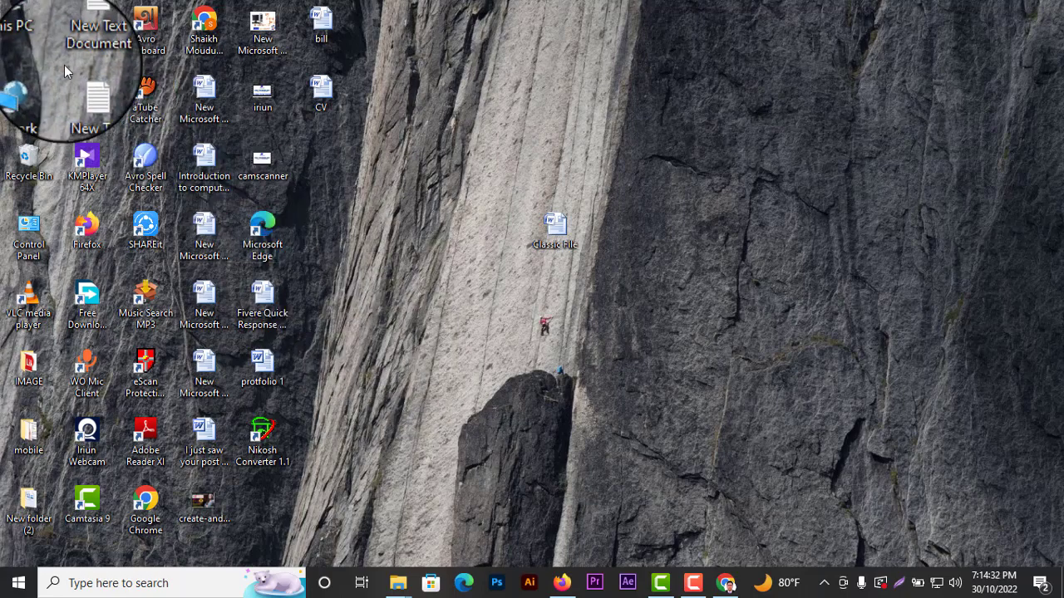
# Step: Open the inner Nikosh_update_patch_64bit folder inside New Soft on the Software (D:) drive
pyautogui.doubleClick(26, 33)
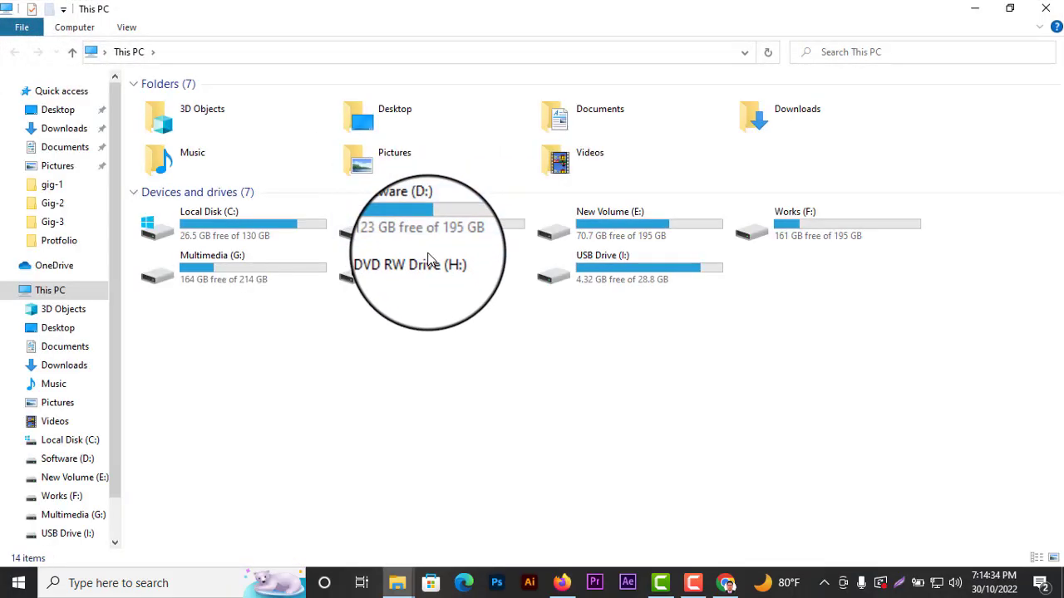
pyautogui.doubleClick(399, 214)
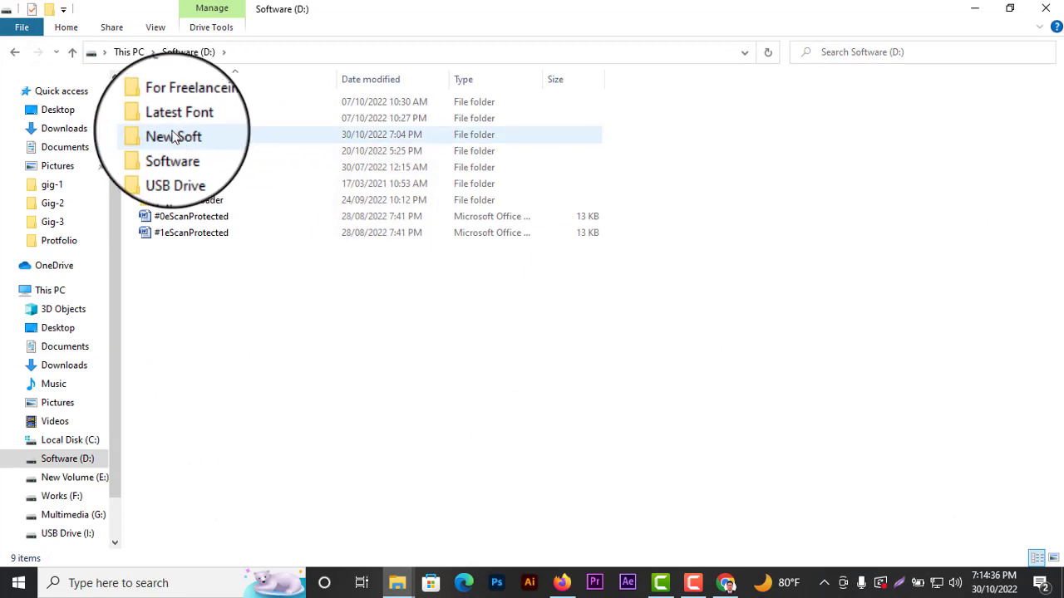
pyautogui.doubleClick(175, 134)
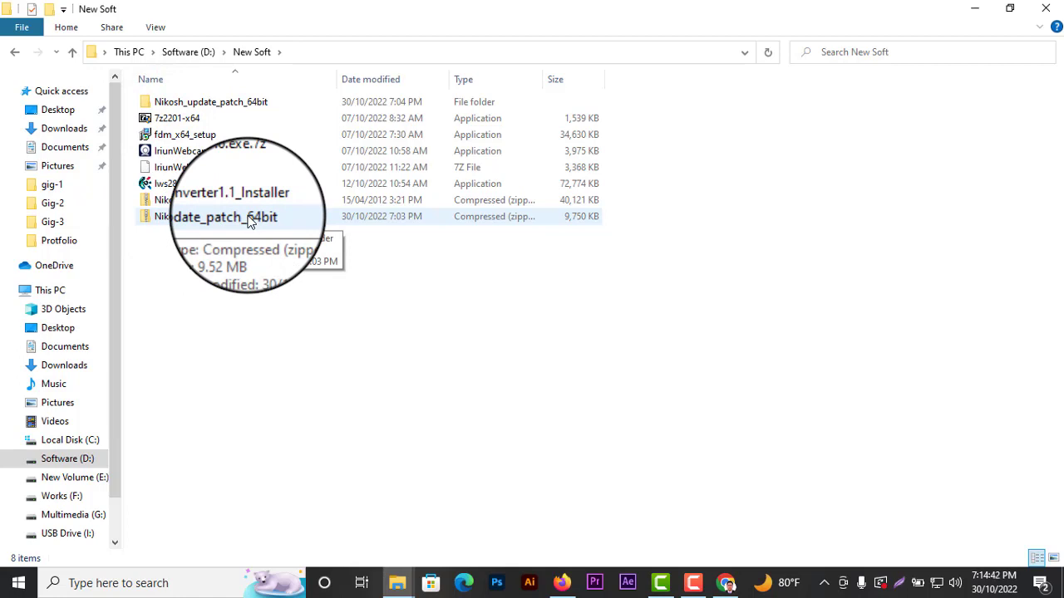
pyautogui.doubleClick(241, 107)
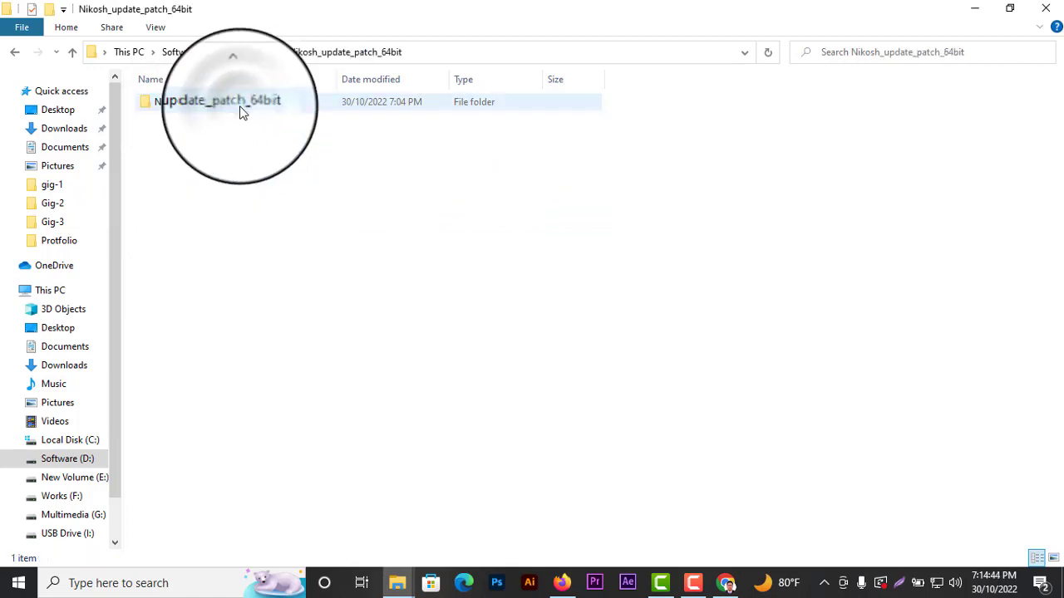
pyautogui.doubleClick(241, 106)
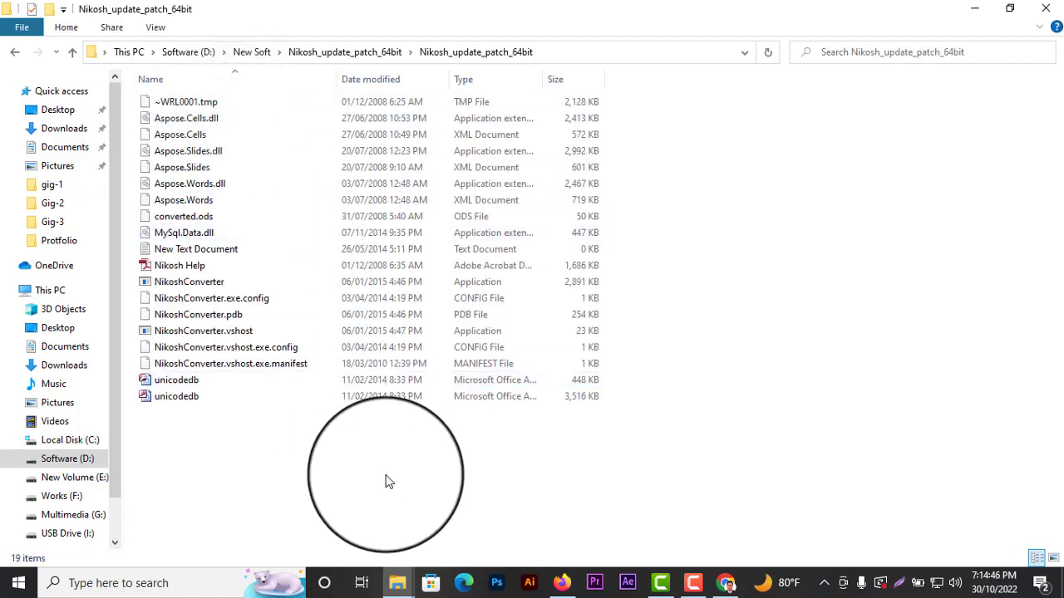
# Step: Copy all the patch files in the Nikosh_update_patch_64bit folder
pyautogui.hotkey('ctrl', 'a')
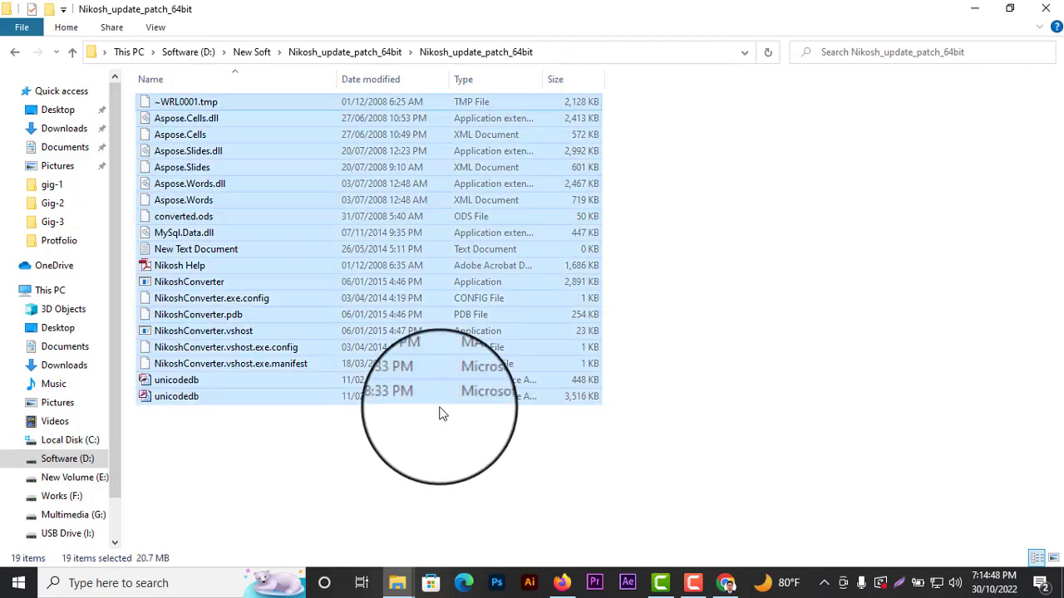
pyautogui.moveTo(646, 456); pyautogui.dragTo(138, 92)
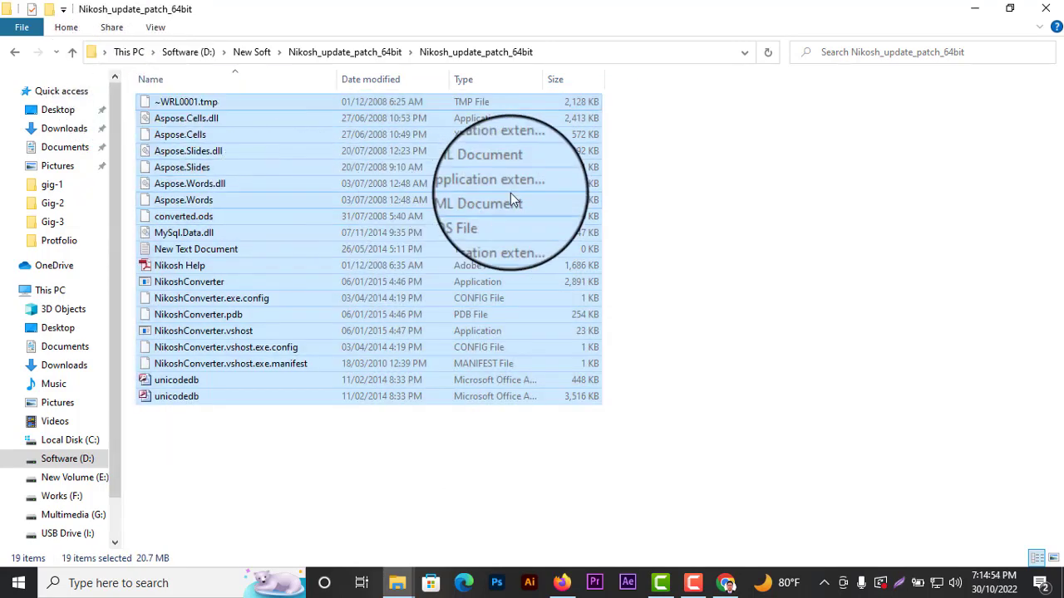
pyautogui.rightClick(316, 183)
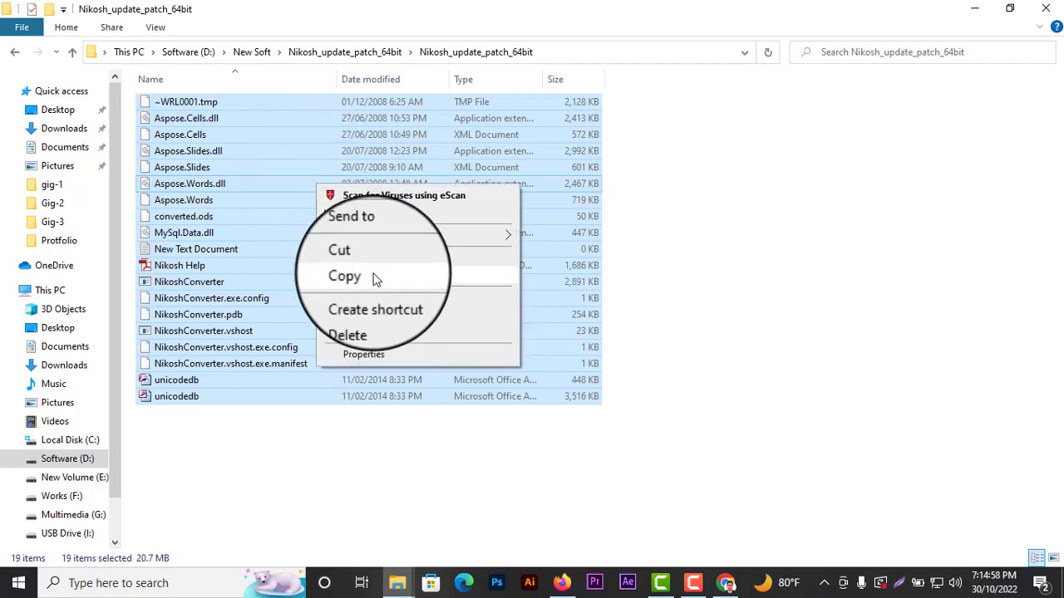
pyautogui.click(373, 276)
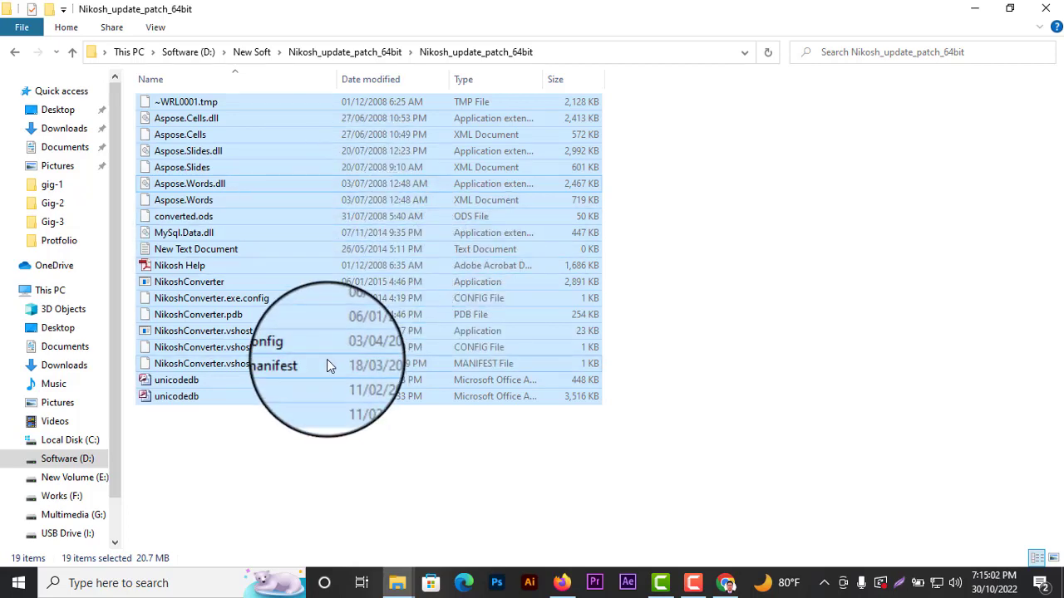
# Step: Open the NikoshConverter folder under Program Files (x86) on Local Disk (C:)
pyautogui.click(79, 447)
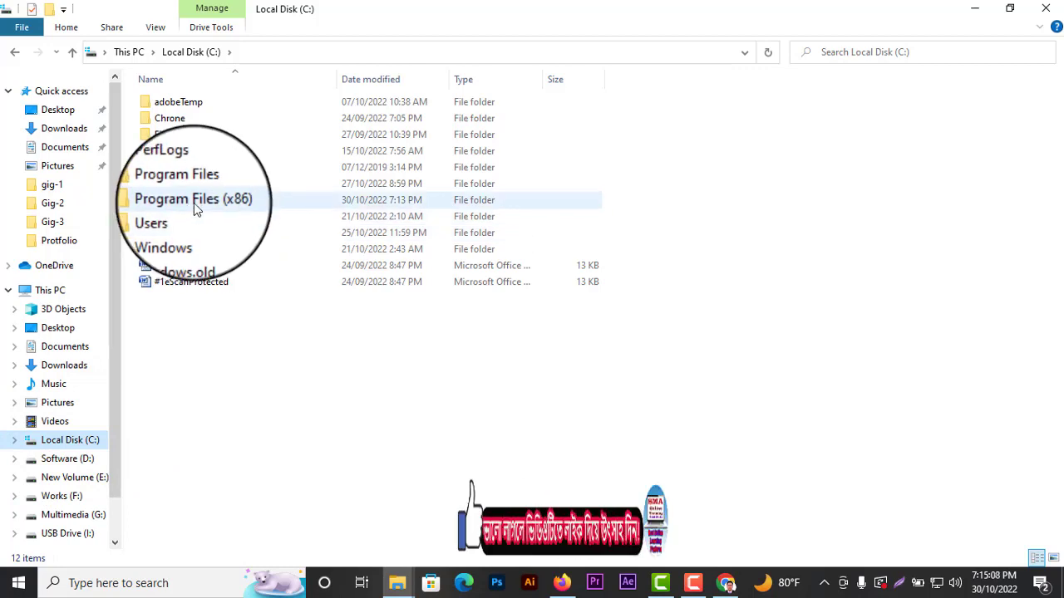
pyautogui.doubleClick(199, 206)
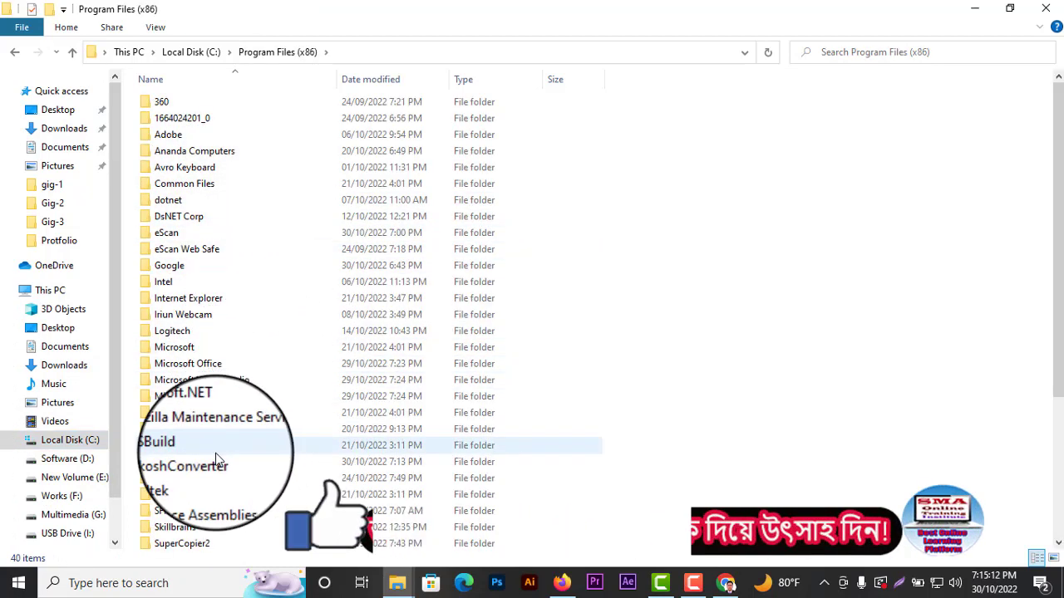
pyautogui.click(181, 461)
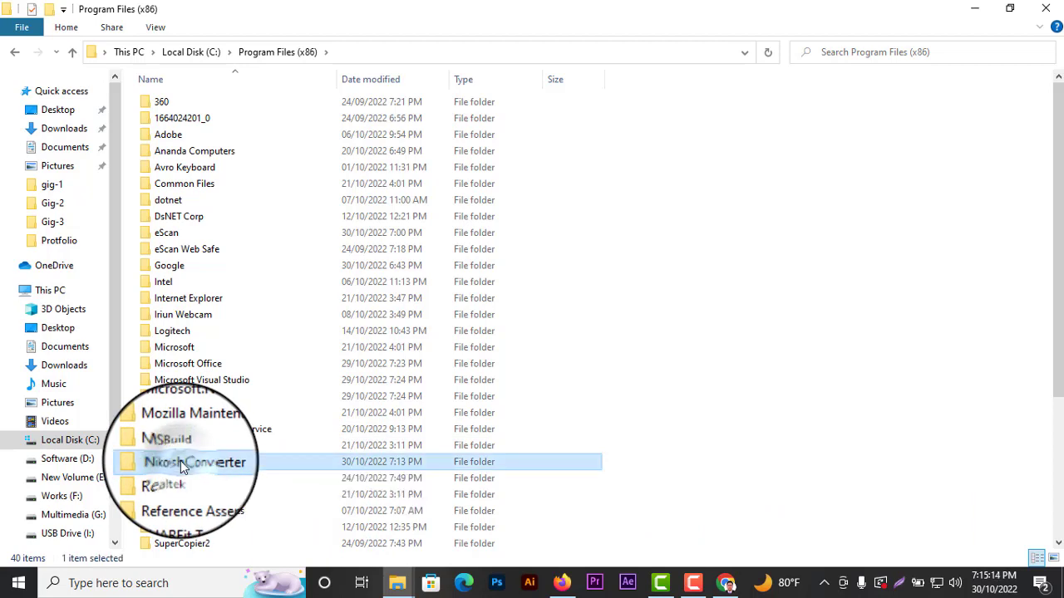
pyautogui.doubleClick(180, 462)
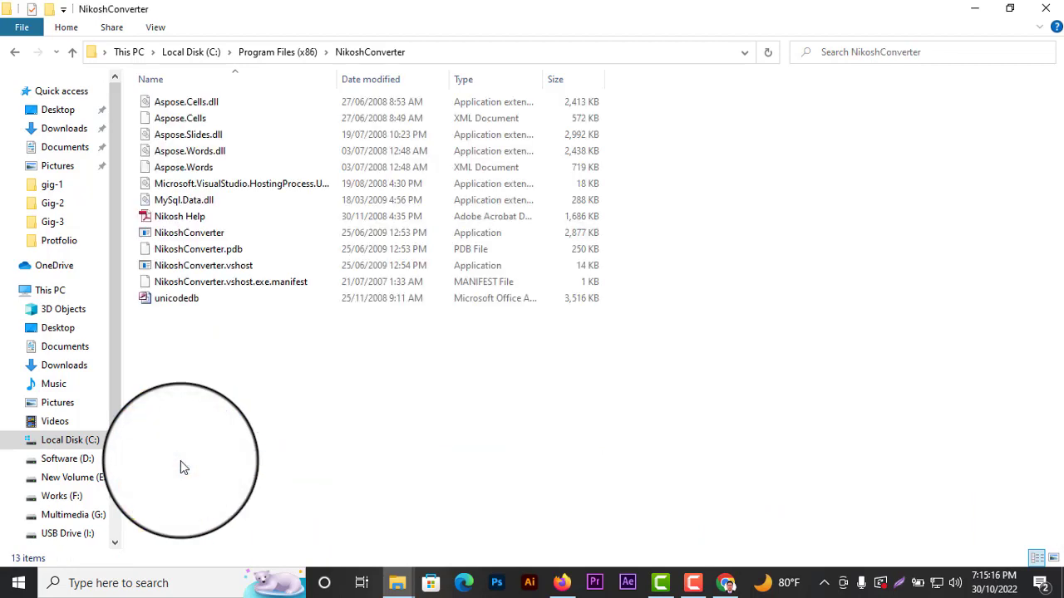
# Step: Paste the patch files into the NikoshConverter folder, replacing existing files with administrator permission for all items, and close the folder
pyautogui.rightClick(201, 356)
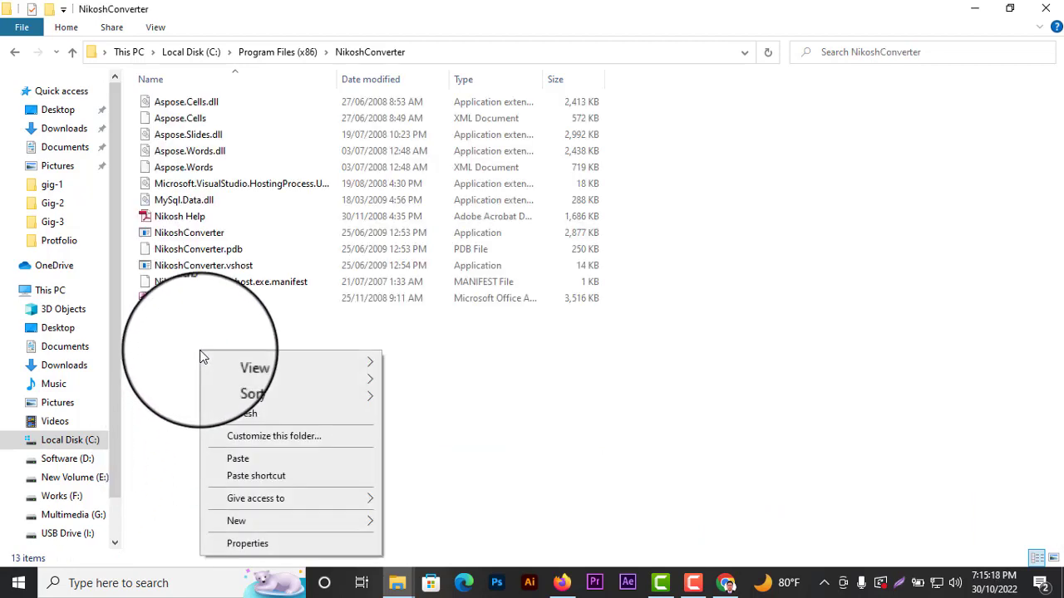
pyautogui.click(243, 460)
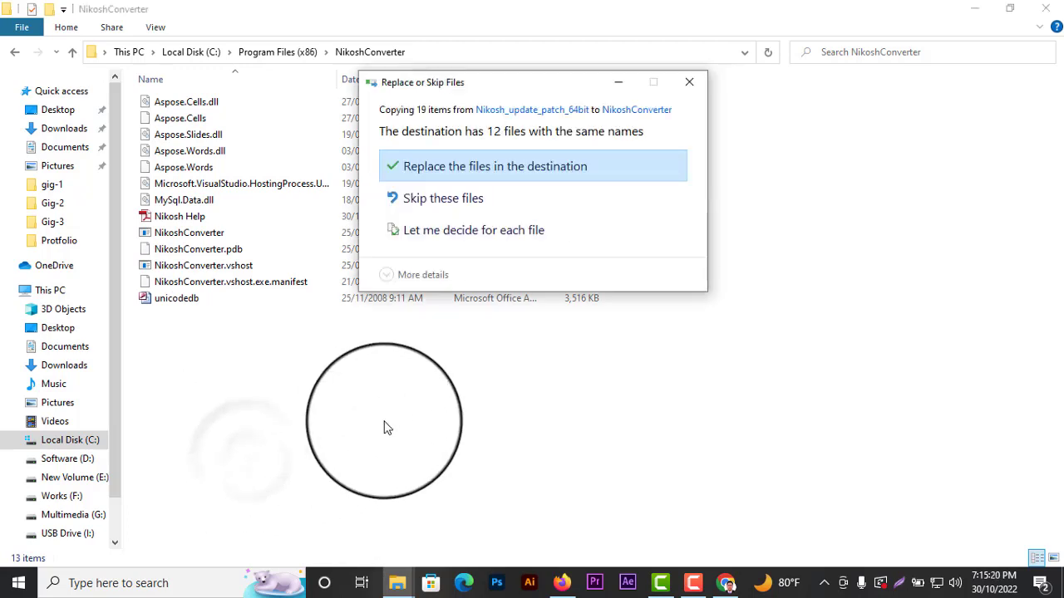
pyautogui.click(509, 166)
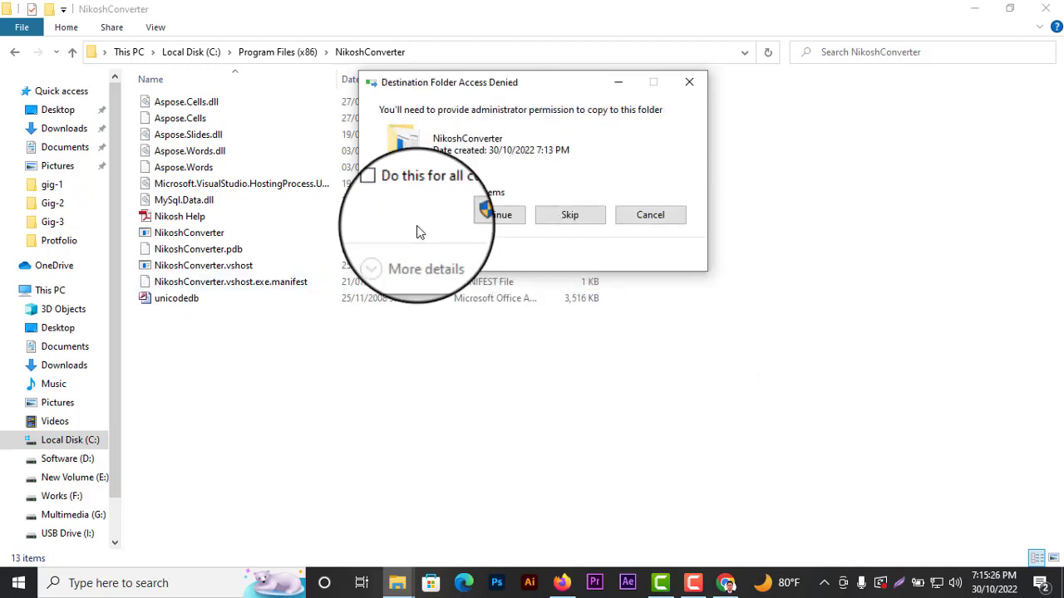
pyautogui.click(385, 196)
pyautogui.click(486, 215)
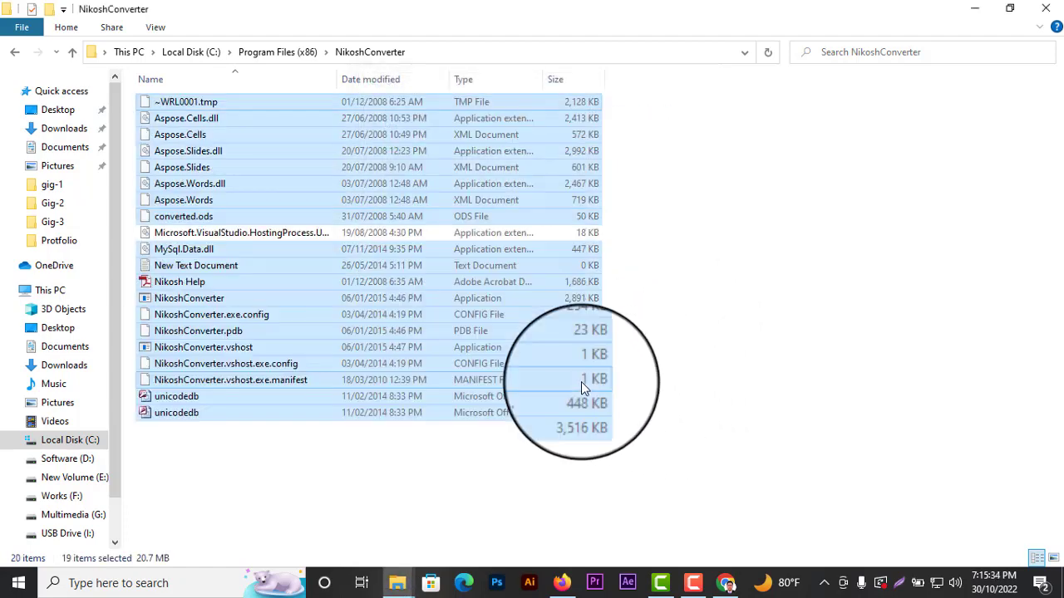
pyautogui.click(687, 349)
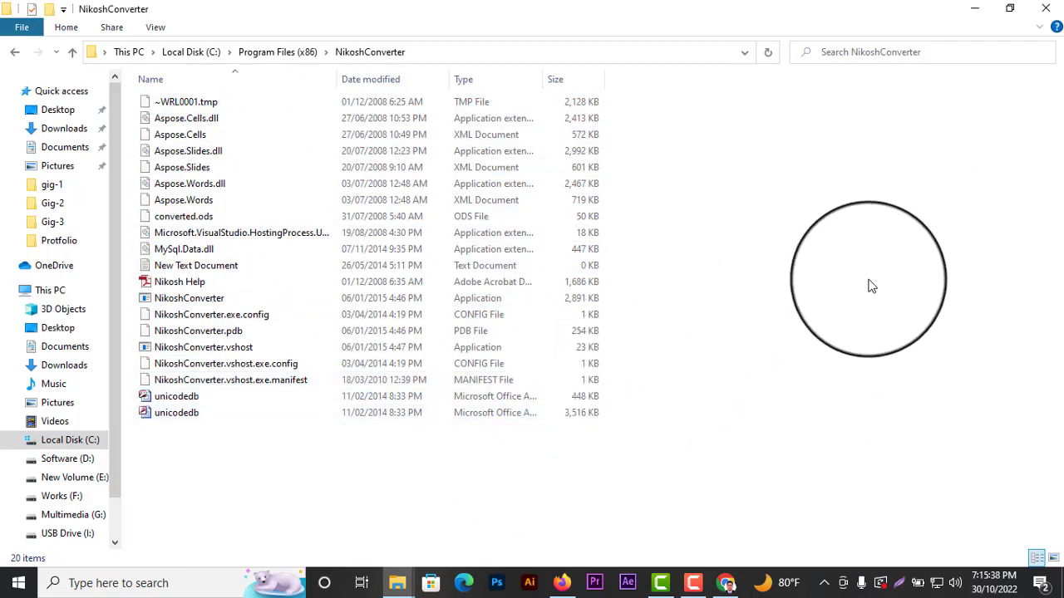
pyautogui.click(1046, 10)
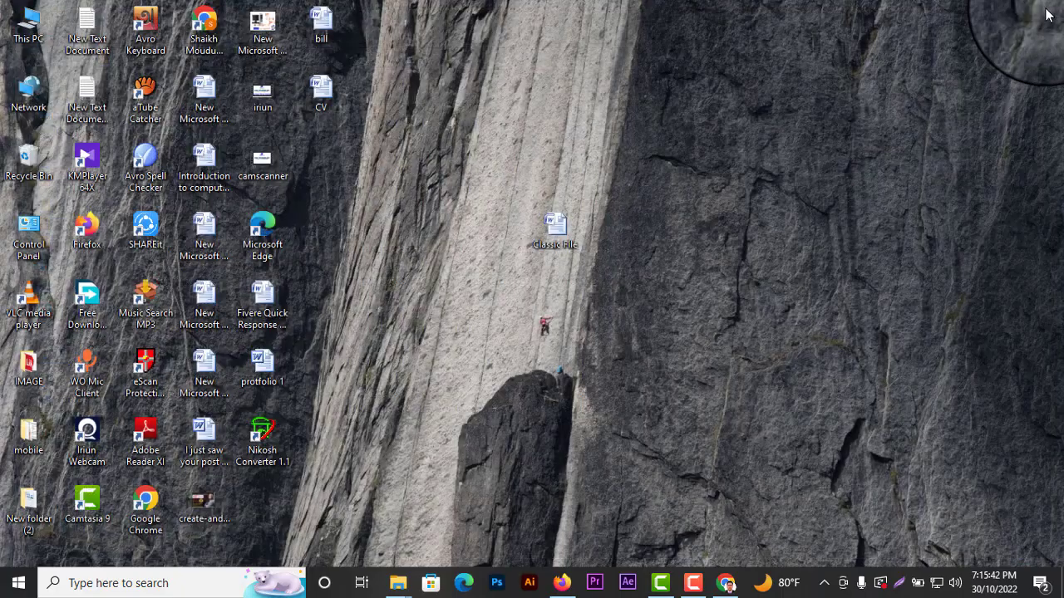
# Step: Launch Nikosh Converter 1.1 from the desktop and move its window clear of the Classic File document
pyautogui.doubleClick(268, 446)
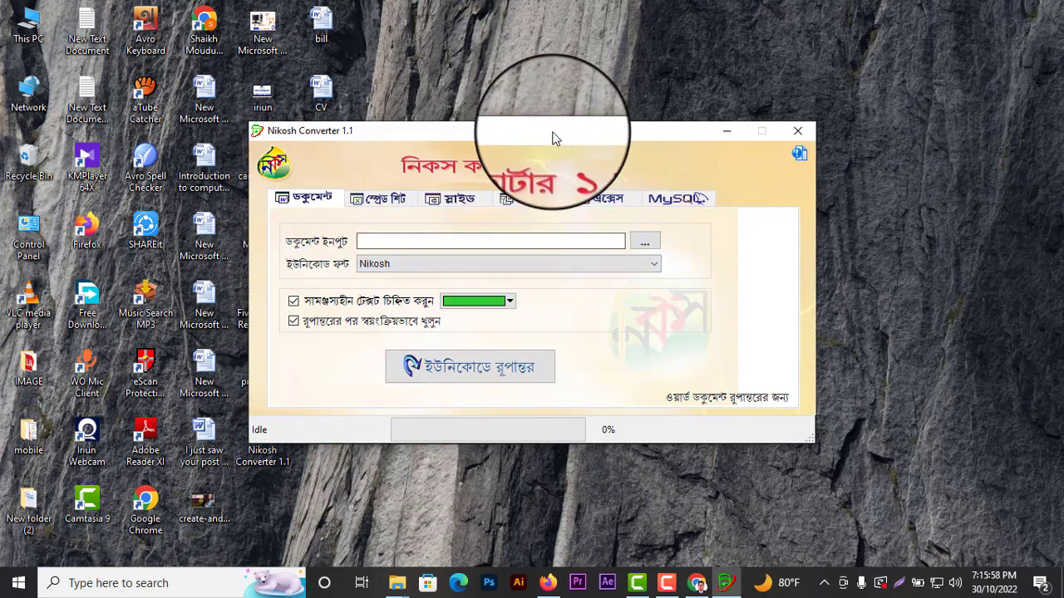
pyautogui.moveTo(555, 138); pyautogui.dragTo(581, 285)
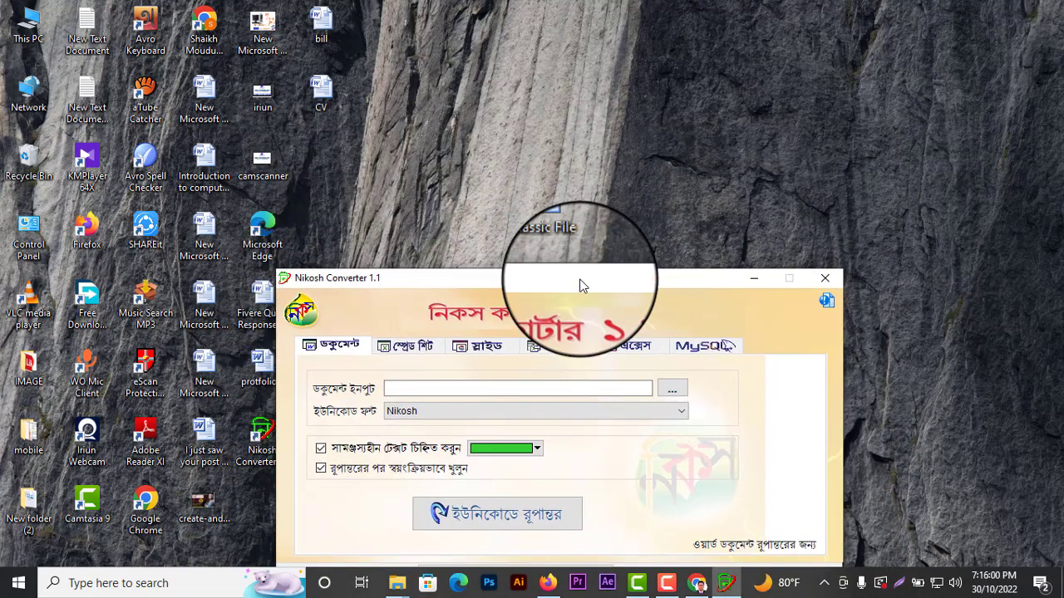
# Step: Open the Classic File document in Word, check the font of its Bangla body text, and close it
pyautogui.doubleClick(555, 226)
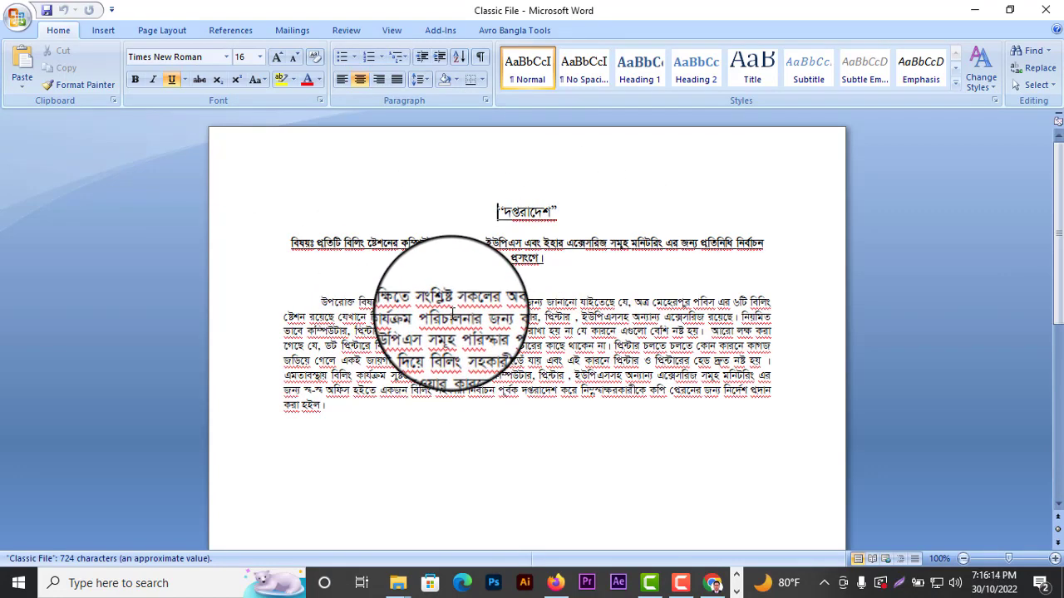
pyautogui.click(452, 320)
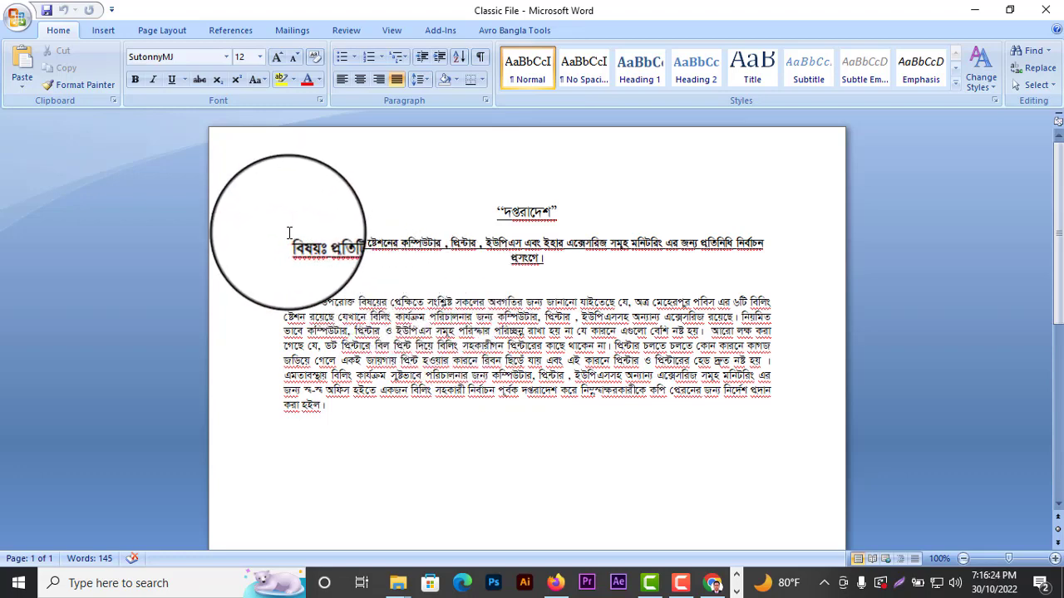
pyautogui.moveTo(290, 232); pyautogui.dragTo(762, 406)
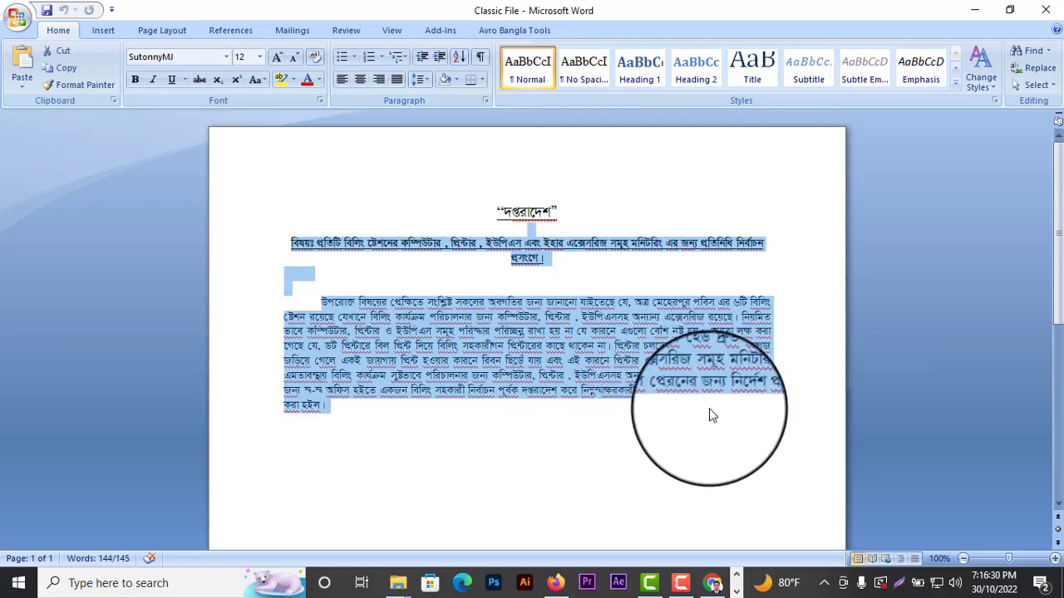
pyautogui.click(1054, 15)
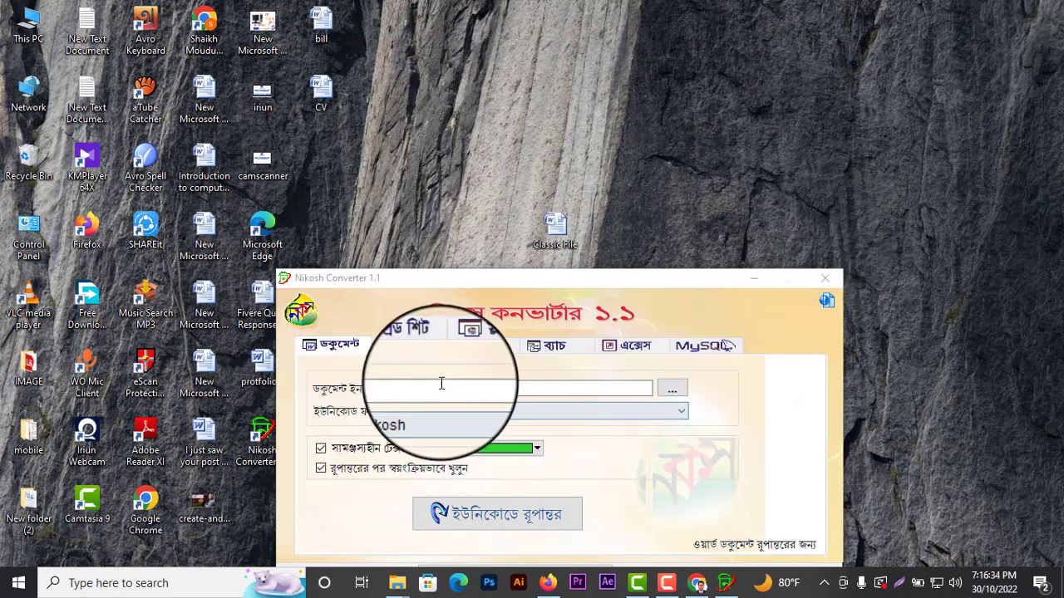
# Step: Choose the Word document Classic File from the Desktop as the converter's input document
pyautogui.click(673, 393)
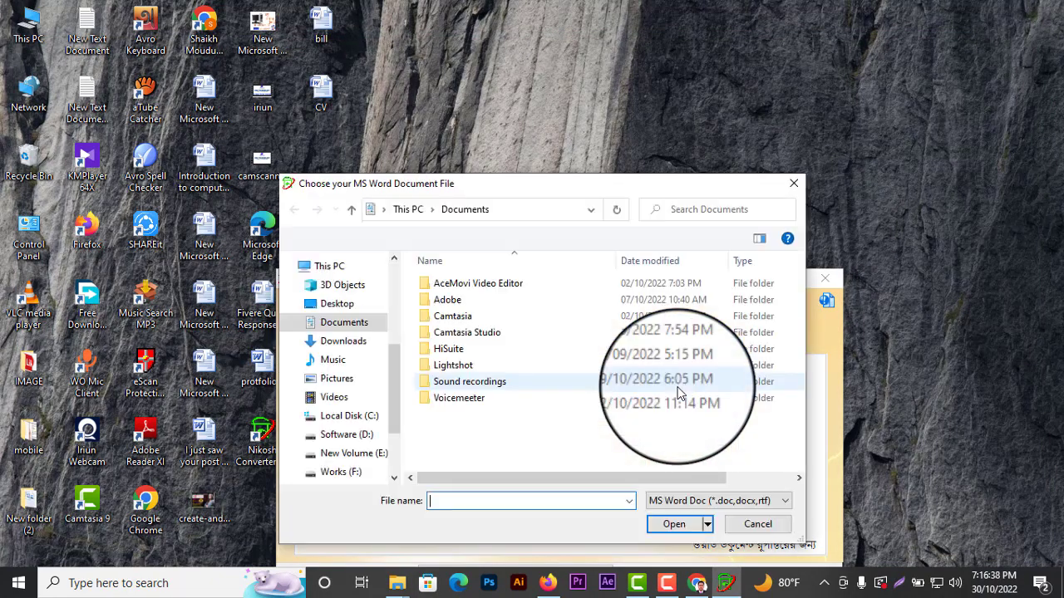
pyautogui.click(341, 305)
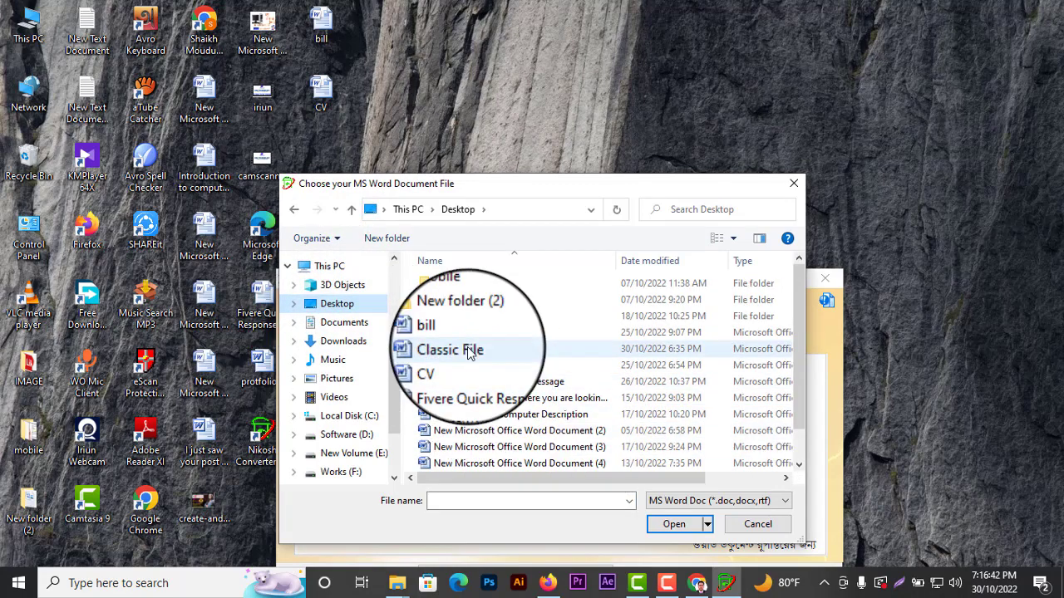
pyautogui.click(455, 349)
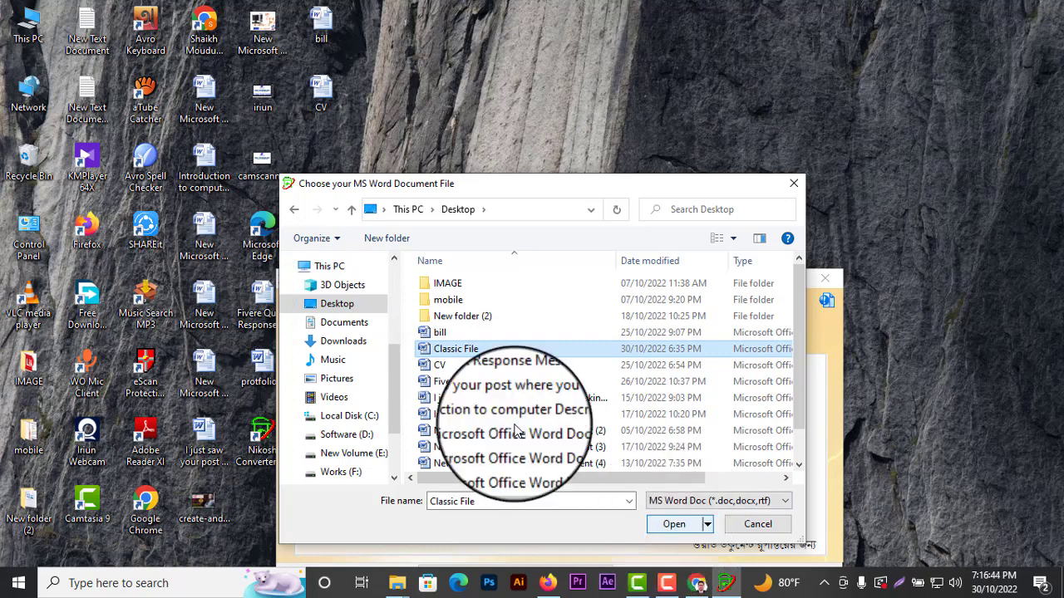
pyautogui.click(457, 350)
pyautogui.click(685, 524)
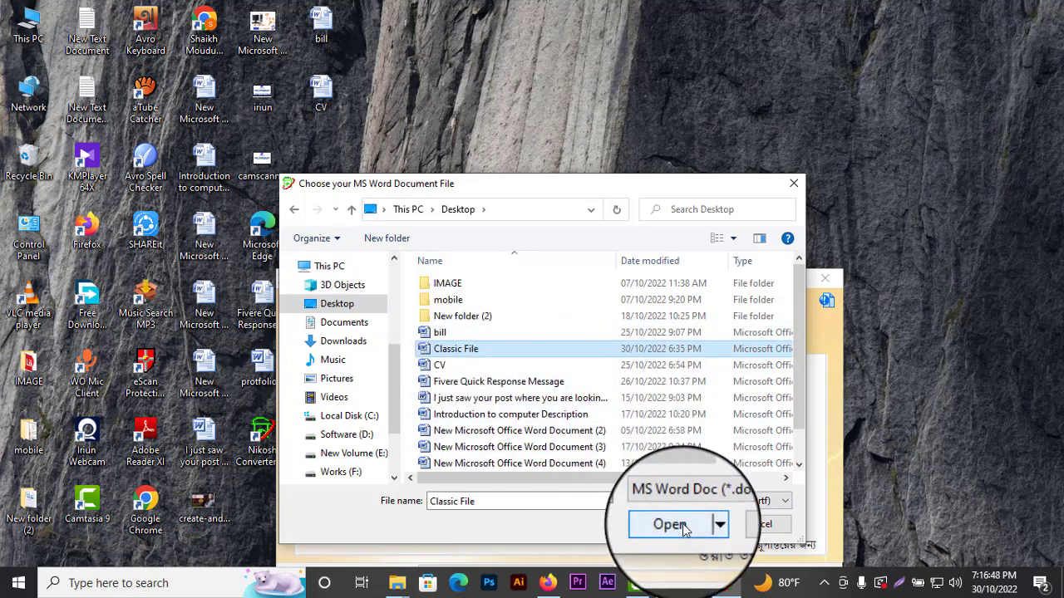
pyautogui.click(683, 525)
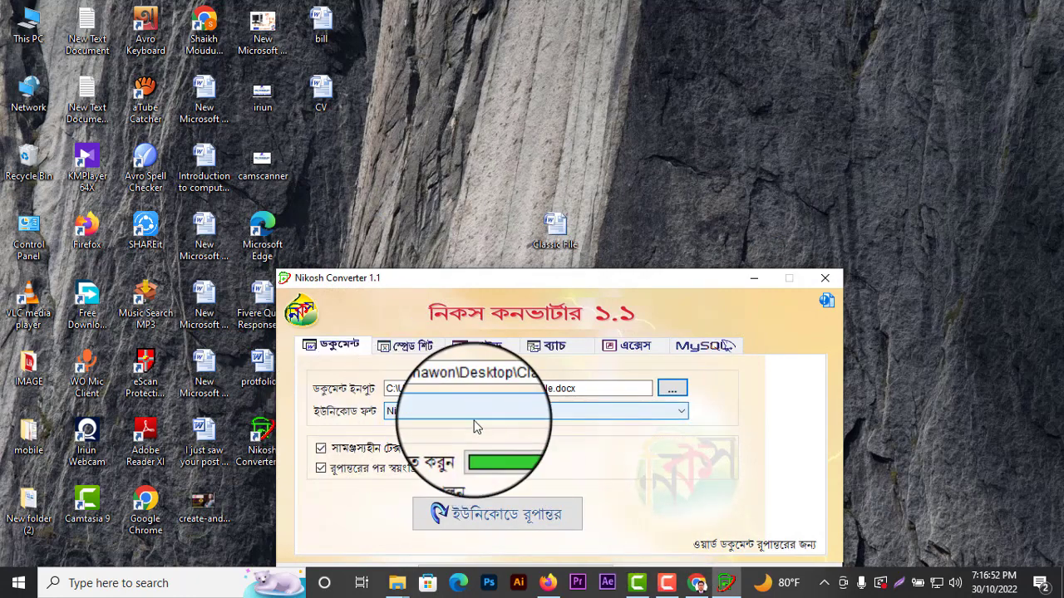
# Step: Move the converter window fully into view and set the marking colour for mismatched text to red
pyautogui.moveTo(515, 279); pyautogui.dragTo(506, 160)
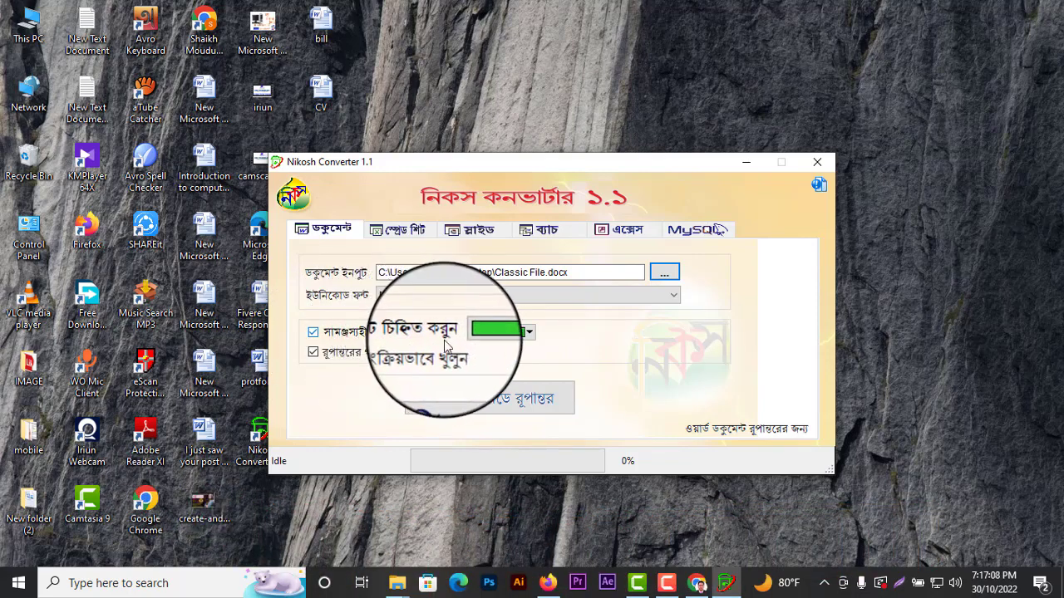
pyautogui.click(530, 336)
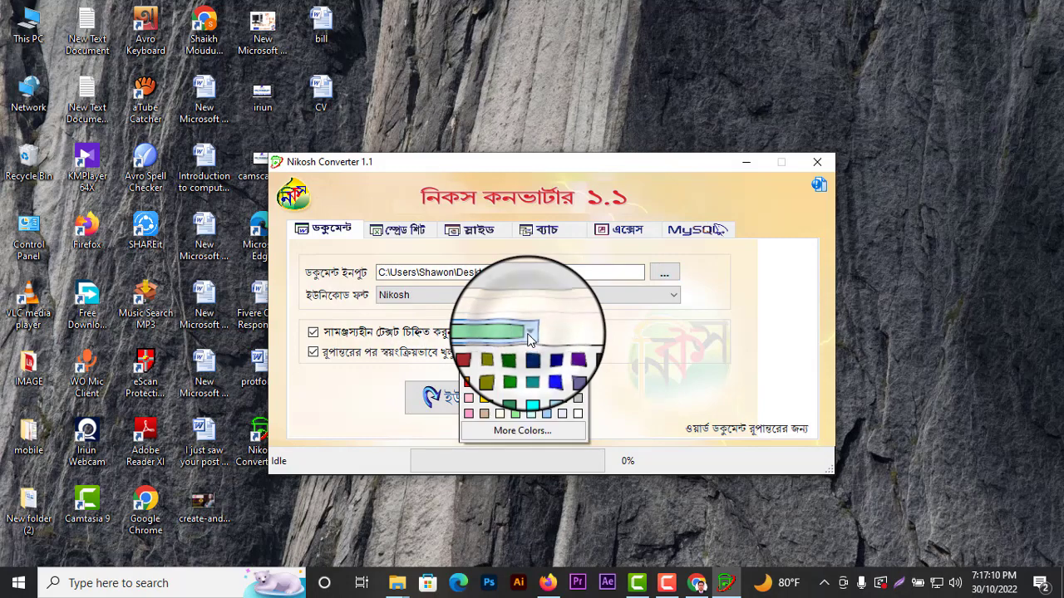
pyautogui.click(467, 385)
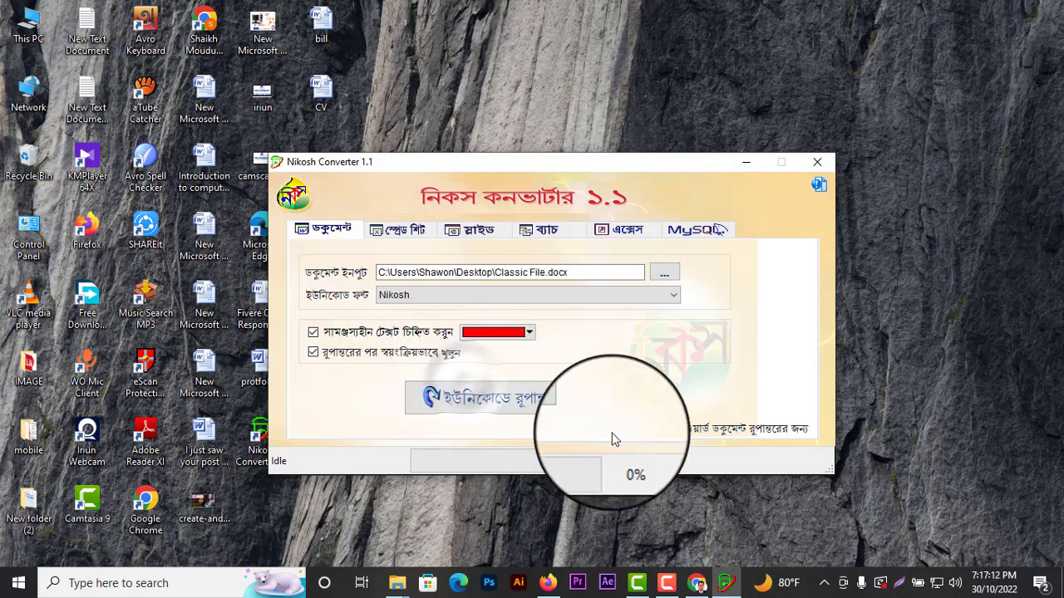
# Step: Convert the document to Unicode, saving the result on the Desktop as abc in Microsoft Word 97 - 2003 format
pyautogui.click(493, 400)
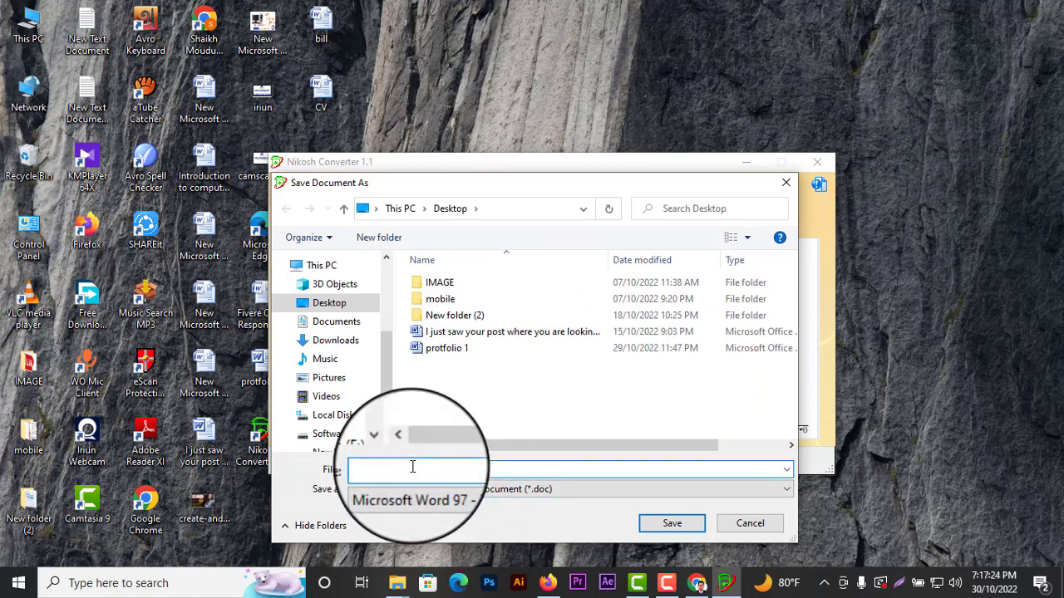
pyautogui.write('abc')
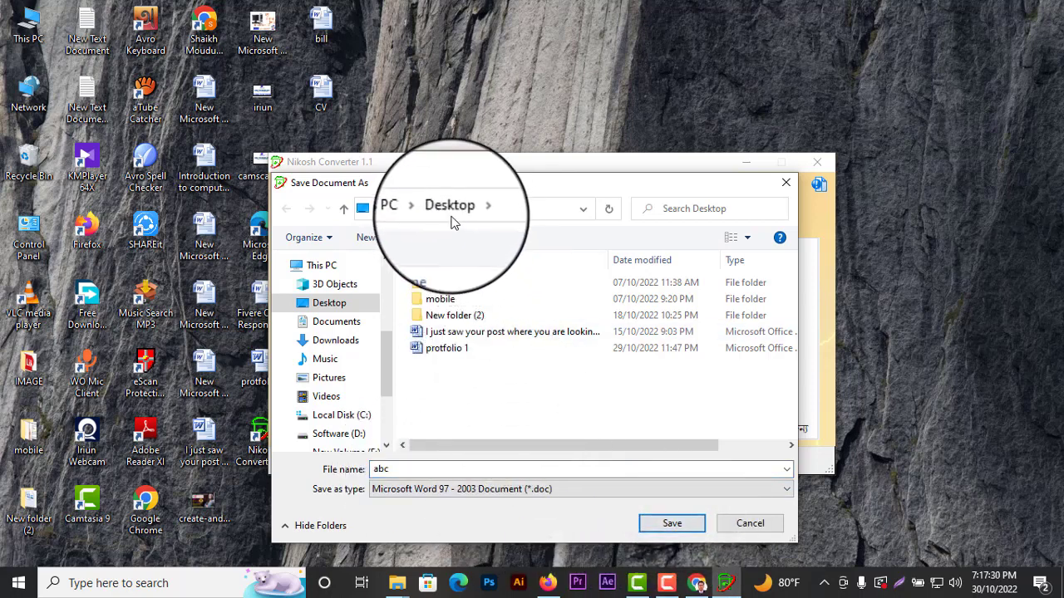
pyautogui.click(673, 523)
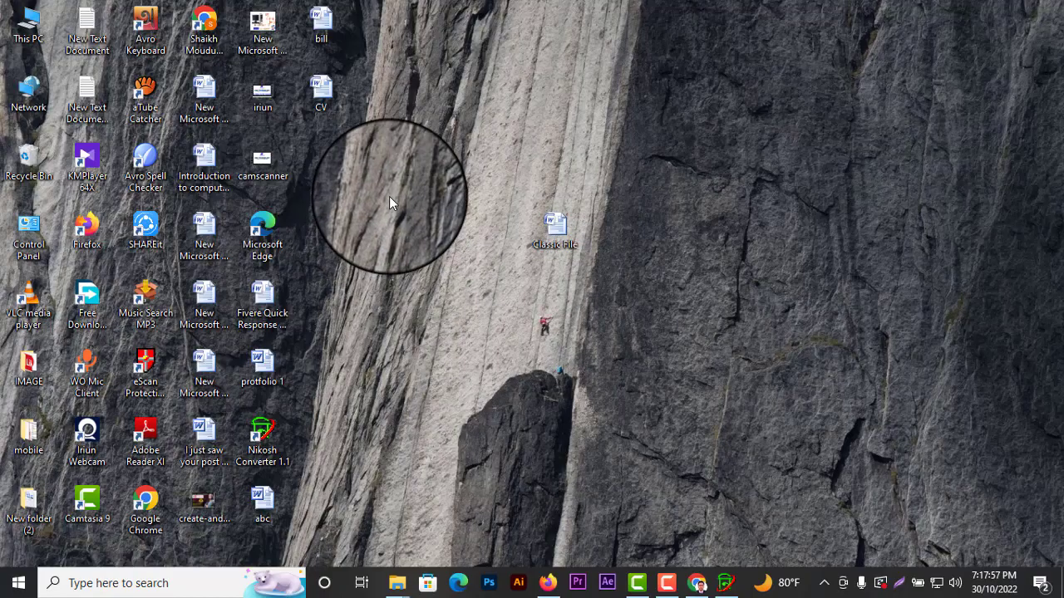
# Step: Open the converted document abc in Word, review its Bangla text and red markings, and close it
pyautogui.doubleClick(264, 491)
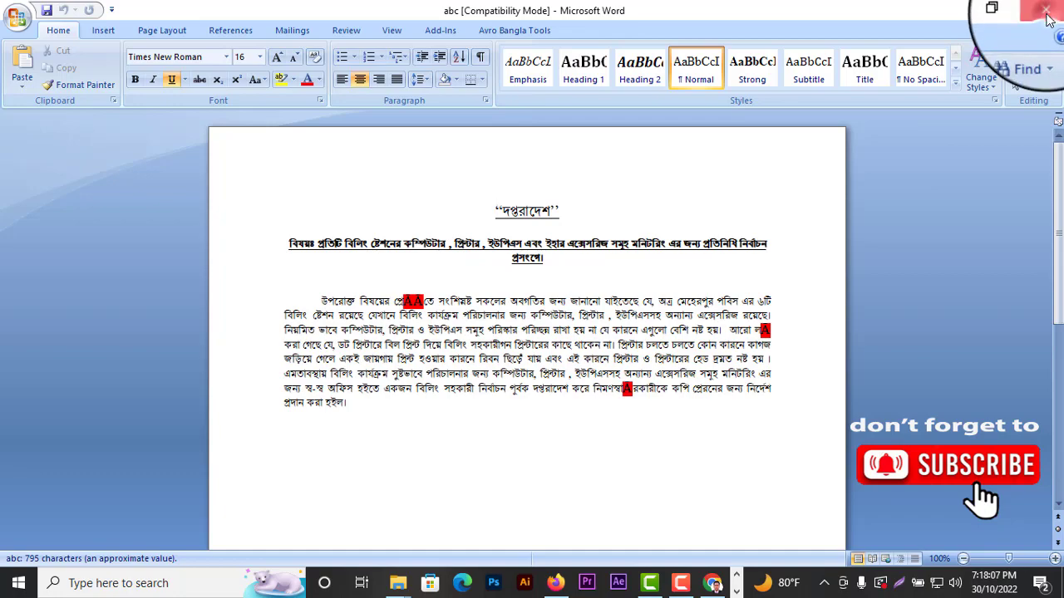
pyautogui.click(1049, 18)
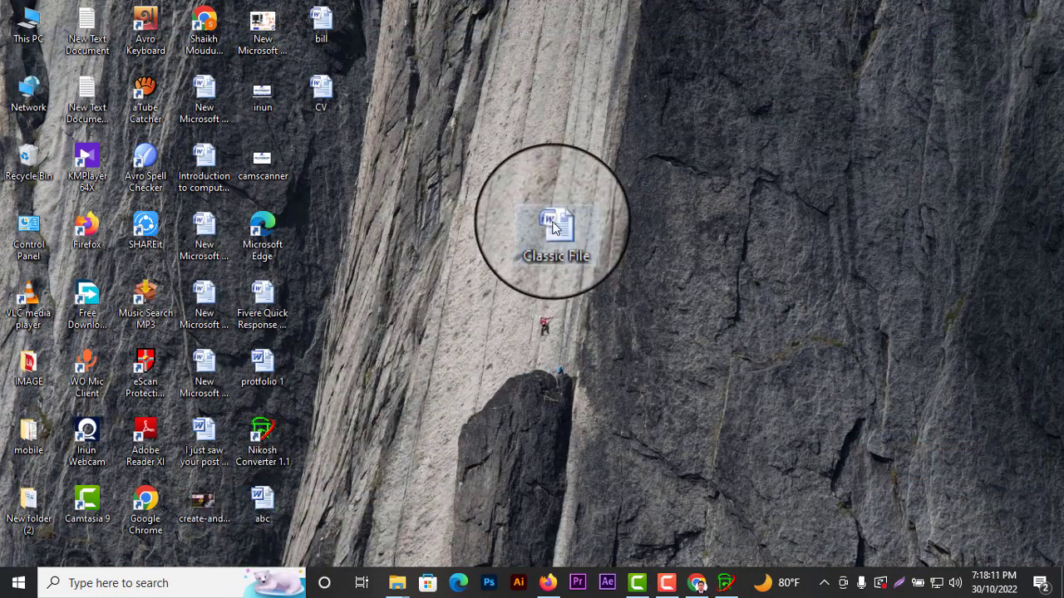
# Step: Reopen abc in Word and delete the faulty text with the red-marked characters in the body paragraph's first line
pyautogui.doubleClick(267, 507)
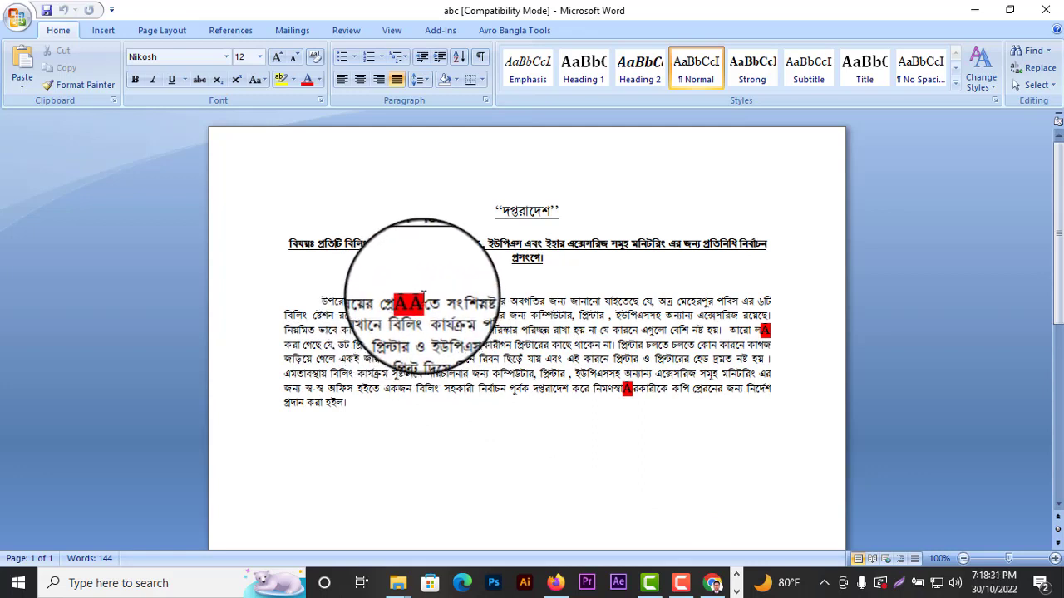
pyautogui.moveTo(424, 301); pyautogui.dragTo(398, 305)
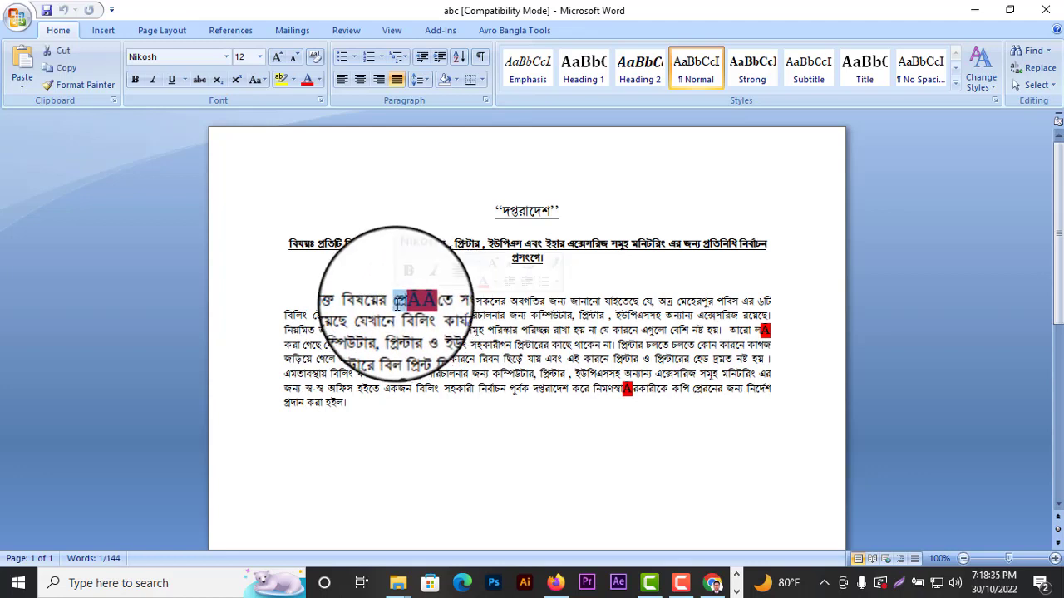
pyautogui.press('Delete')
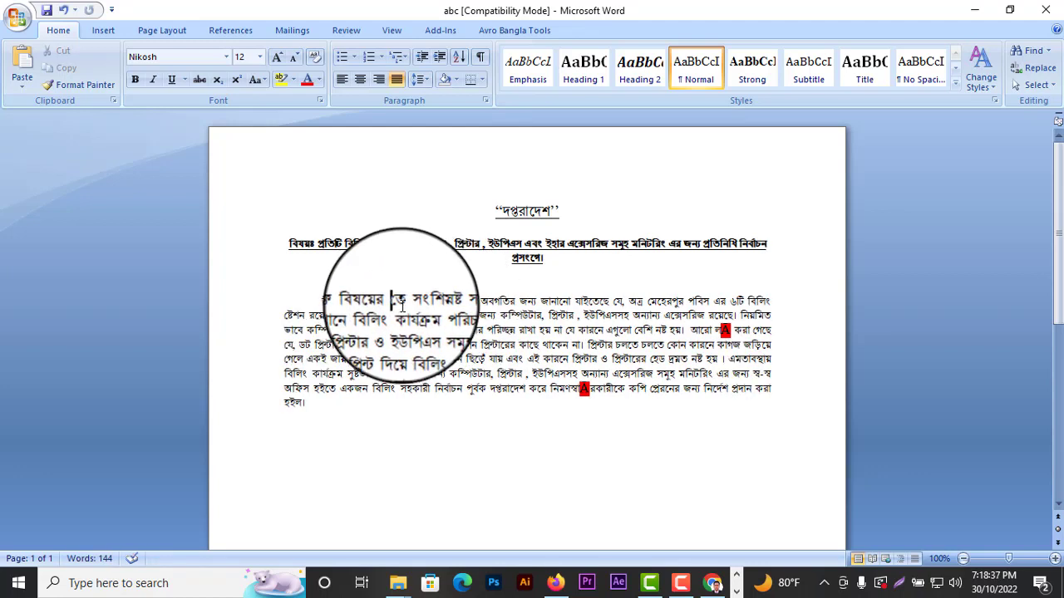
# Step: Delete the red-marked character near the end of the body paragraph and close abc, saving the changes
pyautogui.doubleClick(399, 302)
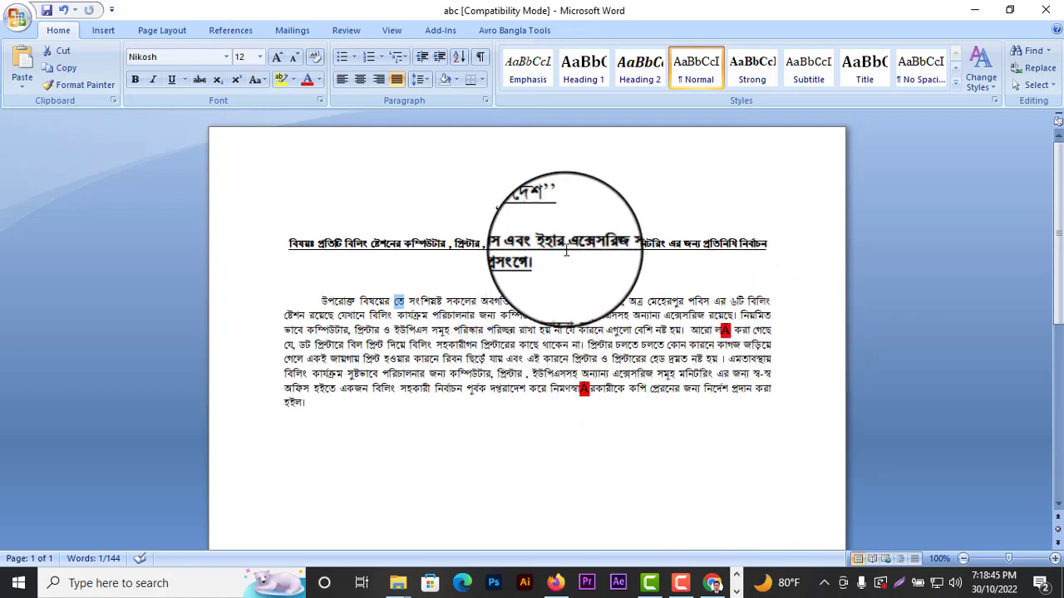
pyautogui.click(528, 210)
pyautogui.click(527, 351)
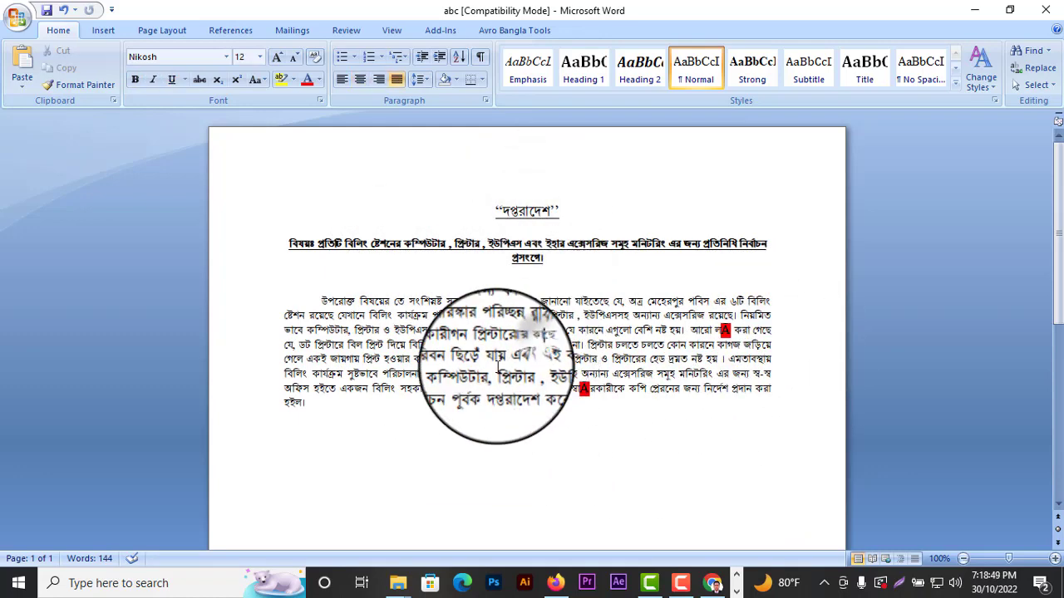
pyautogui.click(423, 384)
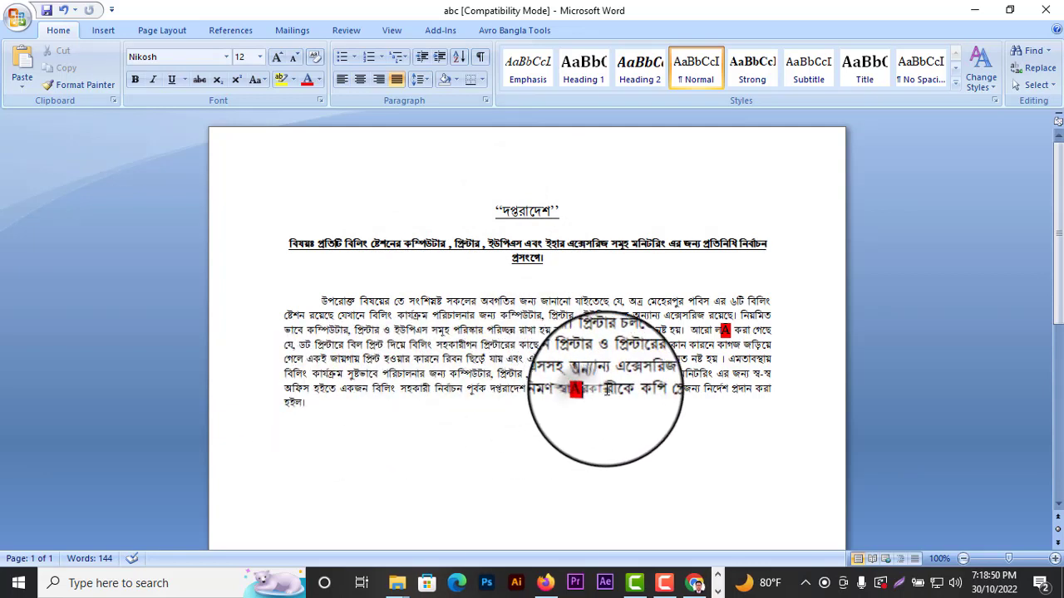
pyautogui.press('BackSpace')
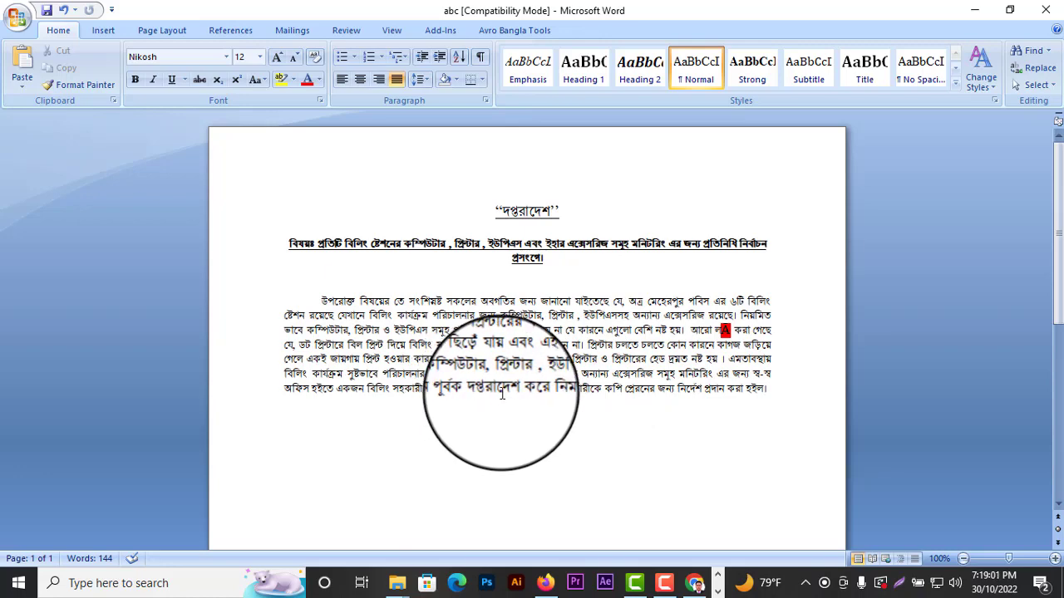
pyautogui.click(1049, 12)
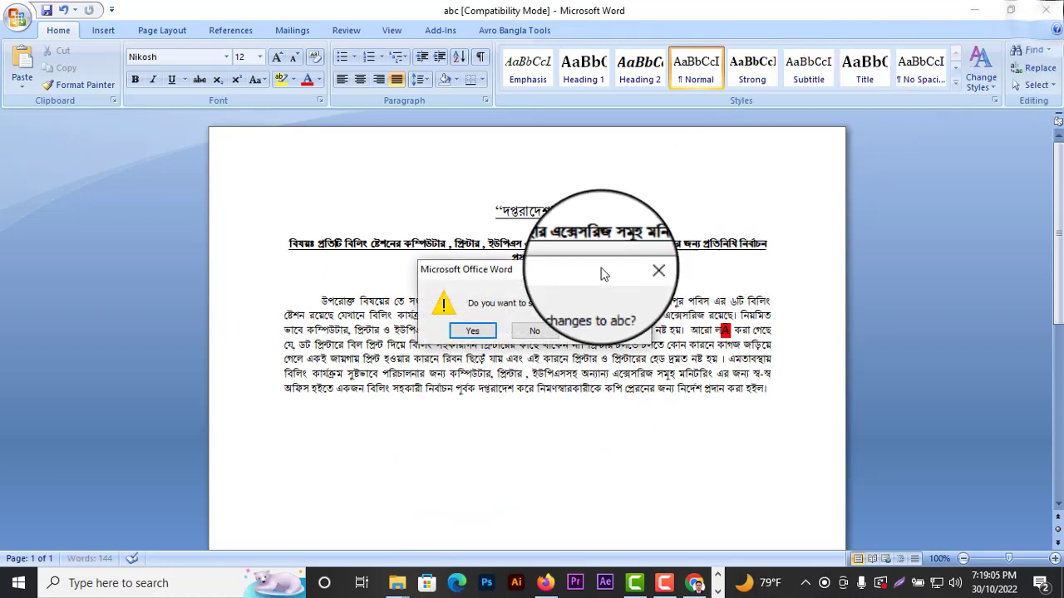
pyautogui.click(470, 327)
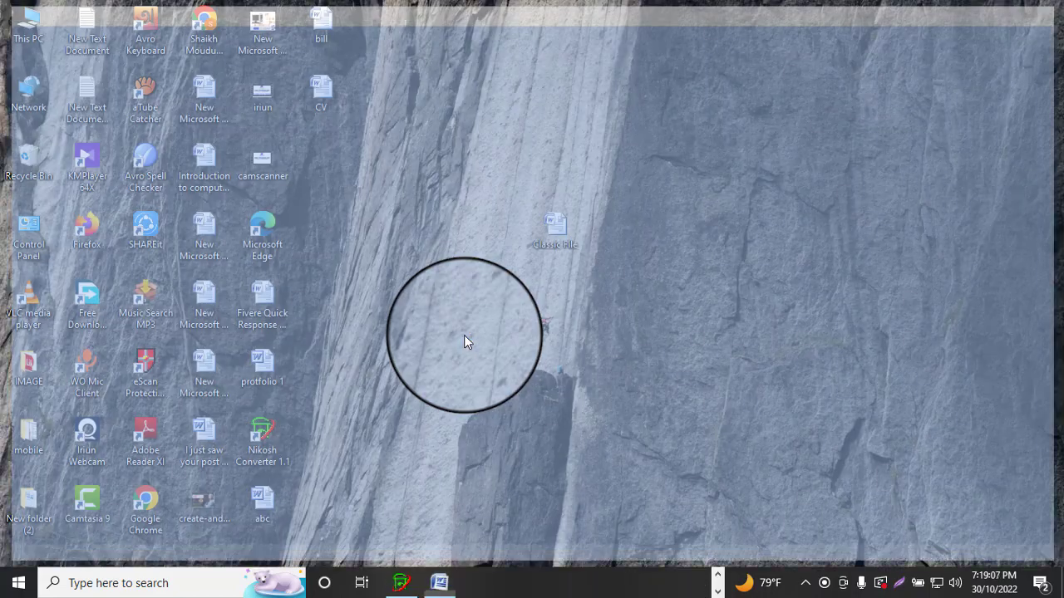